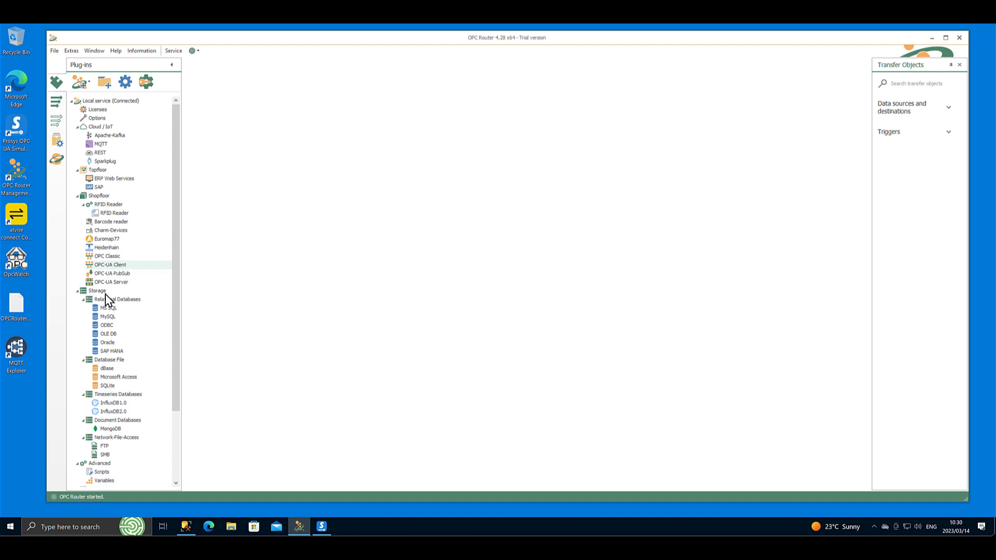
Step: Review the access data configured for the OPC-UA Client and MS SQL plug-ins
{"action": "double_click", "coordinate": [97, 265]}
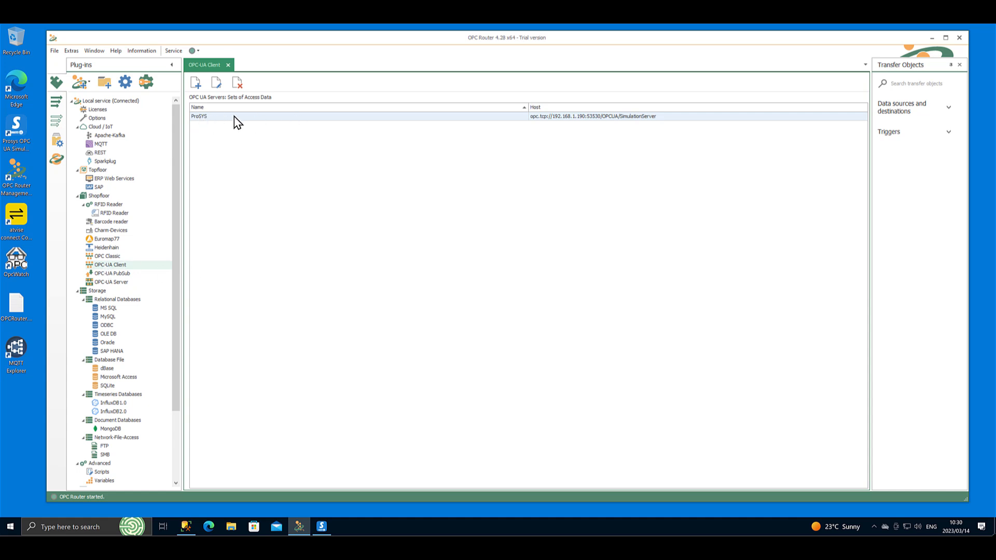
{"action": "left_click", "coordinate": [235, 116]}
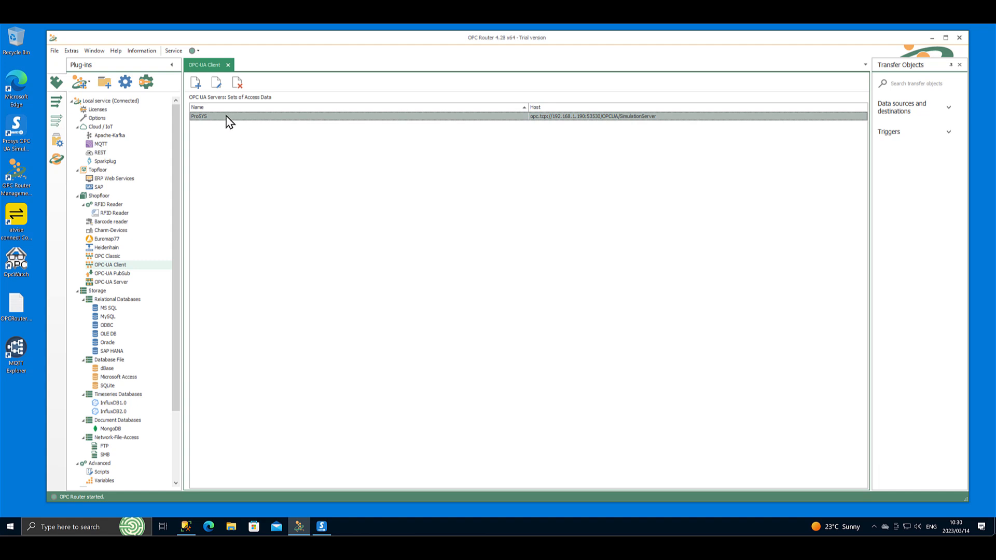
{"action": "left_click", "coordinate": [111, 309]}
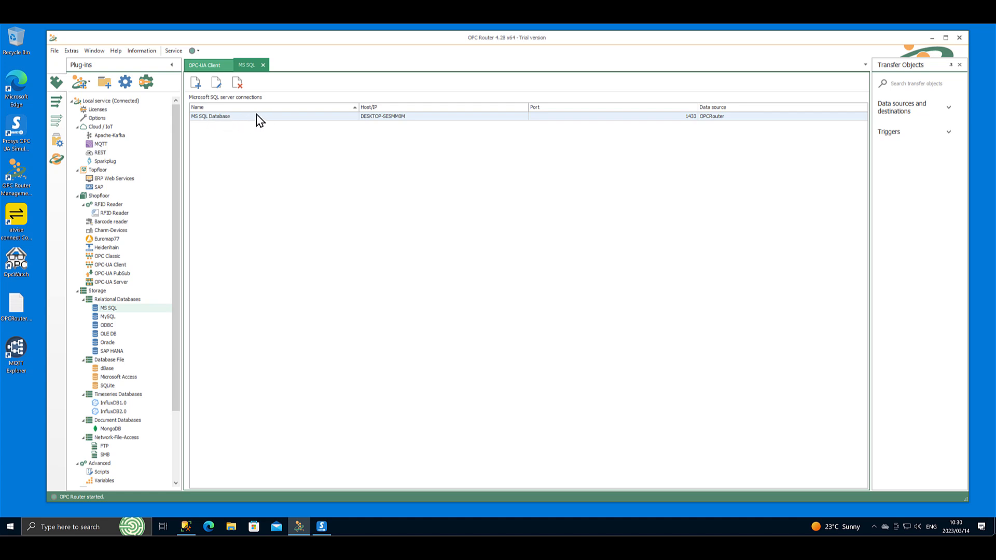
Step: Open the Dynamic instances API settings in the service options and test the connection to the OPCRouterDynamic database
{"action": "left_click", "coordinate": [99, 118]}
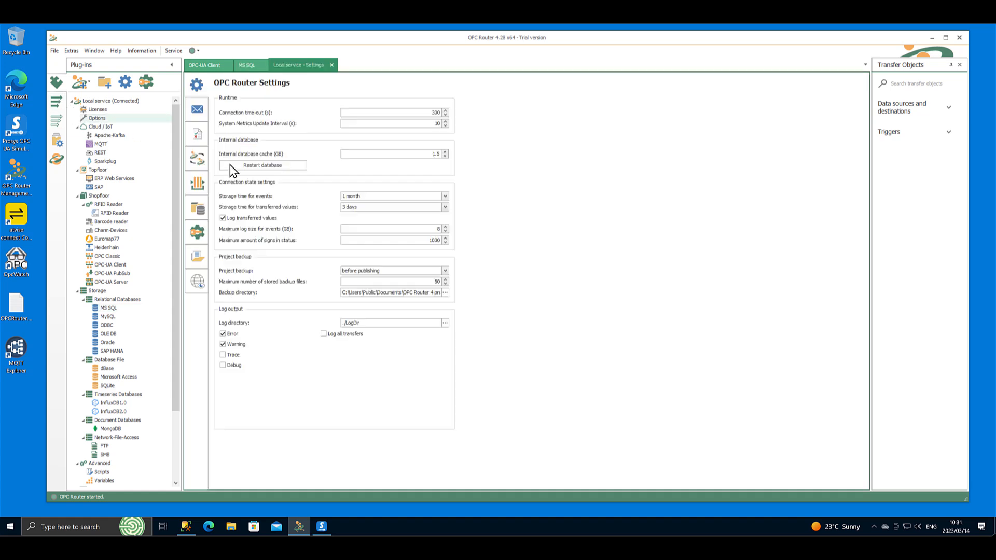
{"action": "left_click", "coordinate": [203, 213]}
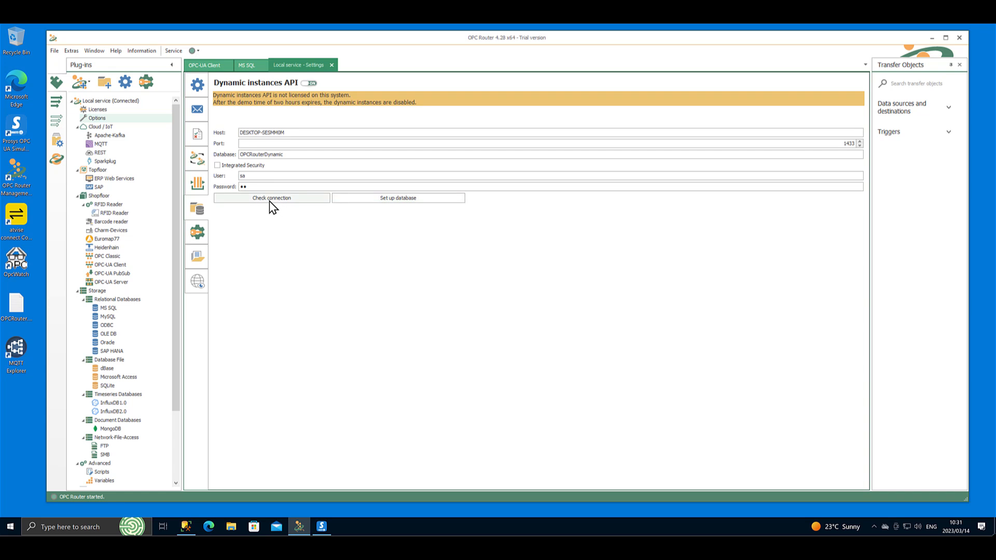
{"action": "left_click", "coordinate": [255, 197]}
{"action": "left_click", "coordinate": [298, 200]}
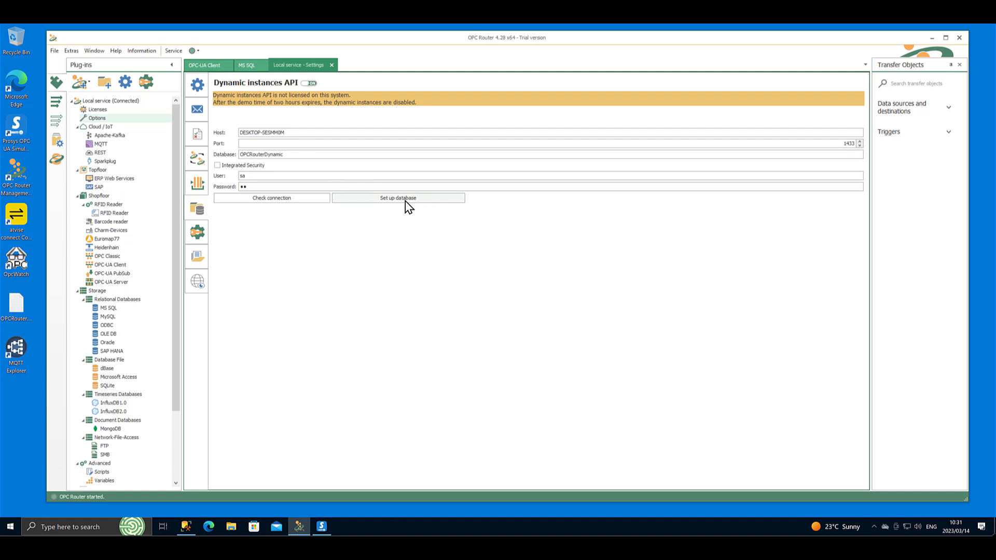
{"action": "left_click", "coordinate": [299, 201]}
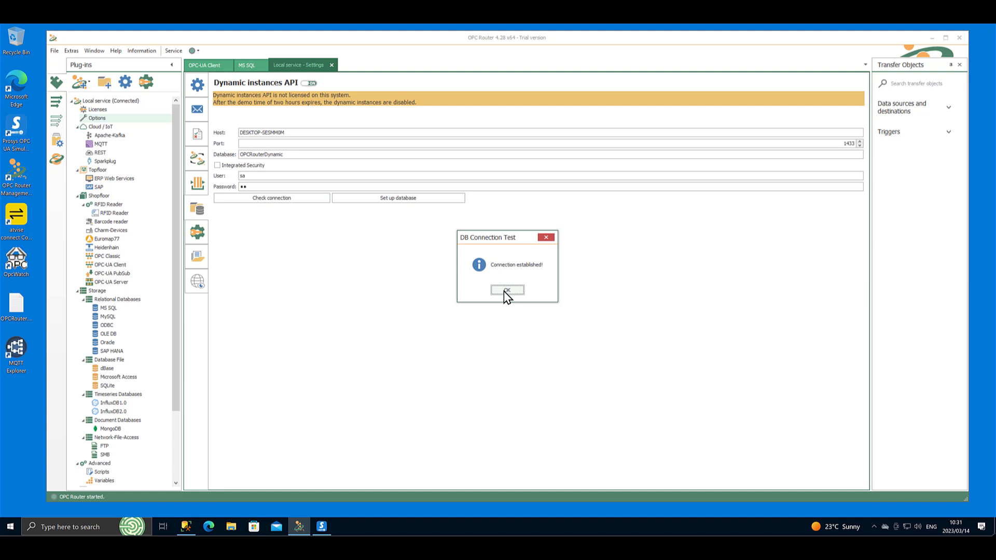
{"action": "left_click", "coordinate": [545, 238]}
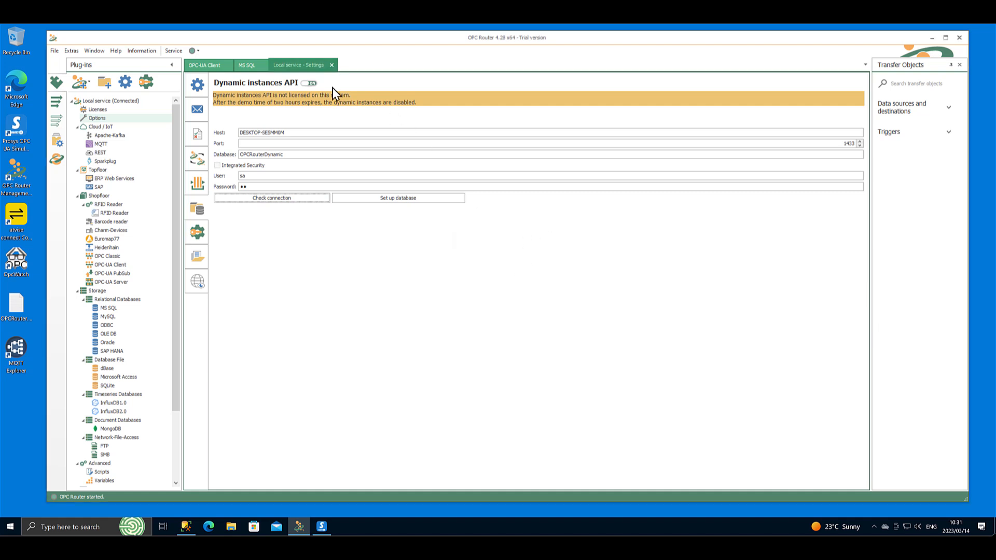
Step: Open the OPCtoSQL connection template for design
{"action": "left_click", "coordinate": [57, 121]}
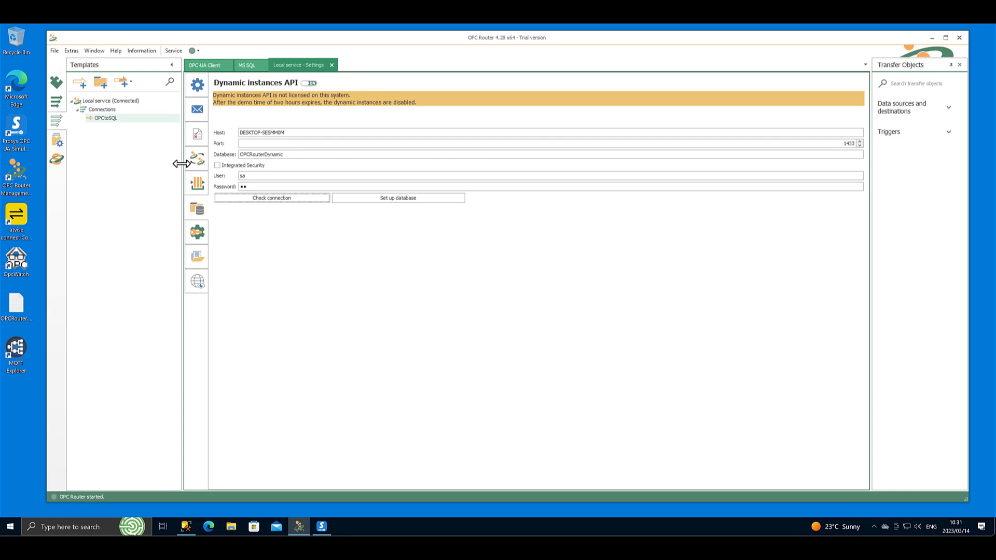
{"action": "double_click", "coordinate": [105, 120]}
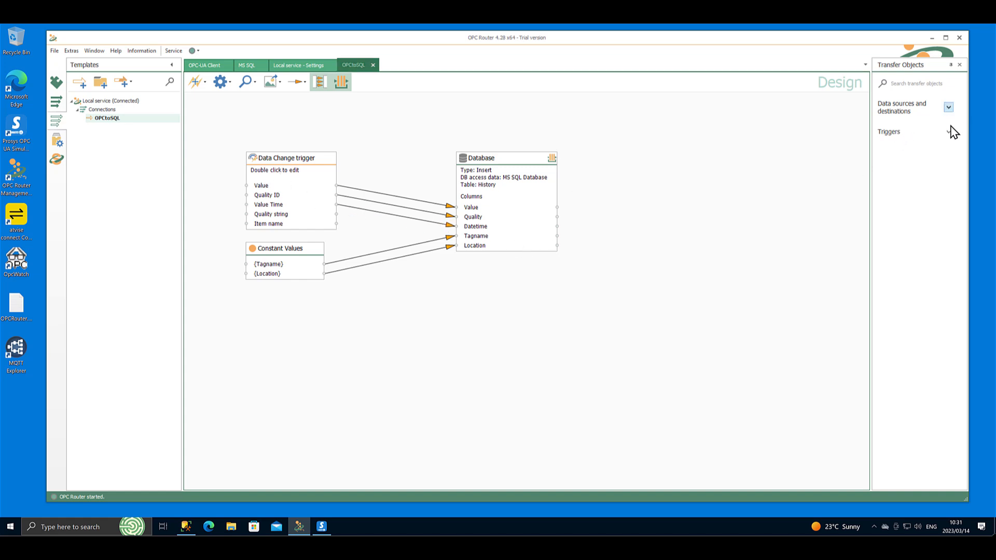
Step: Place an extra OPC Data Change trigger below the Constant Values object in the template and delete it again
{"action": "left_click", "coordinate": [949, 438]}
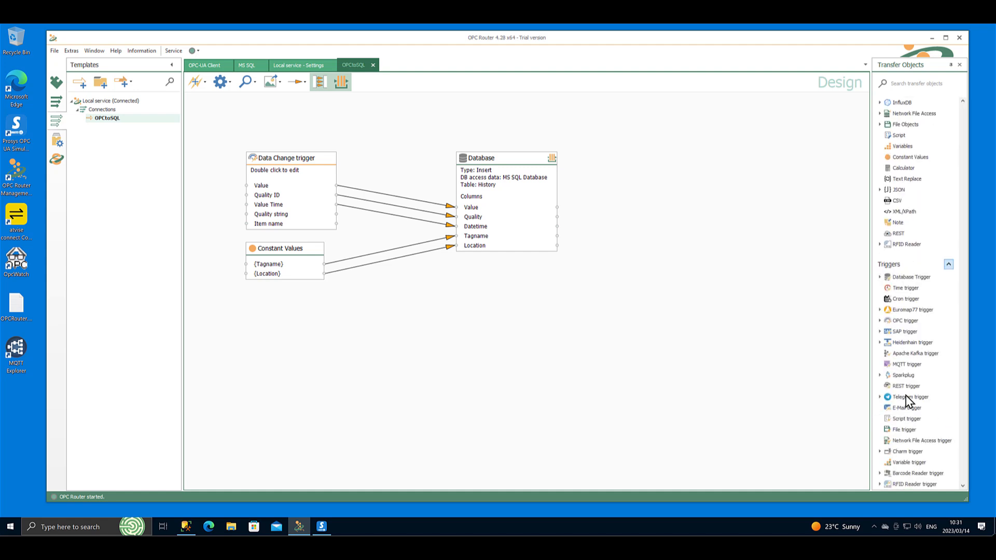
{"action": "left_click", "coordinate": [887, 324]}
{"action": "left_click_drag", "start_coordinate": [917, 337], "coordinate": [356, 293]}
{"action": "left_click_drag", "start_coordinate": [294, 294], "coordinate": [275, 313]}
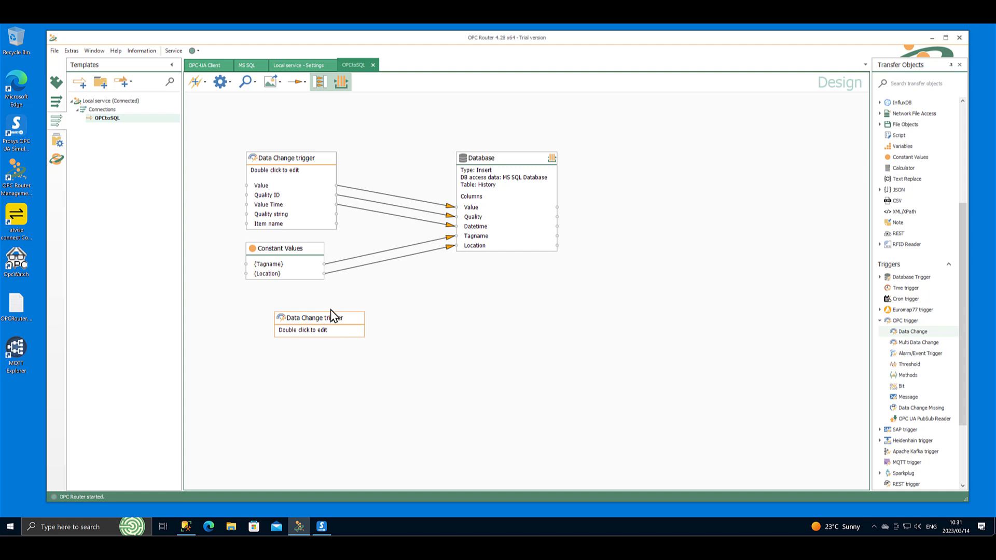
{"action": "key", "text": "Delete"}
{"action": "left_click", "coordinate": [489, 290]}
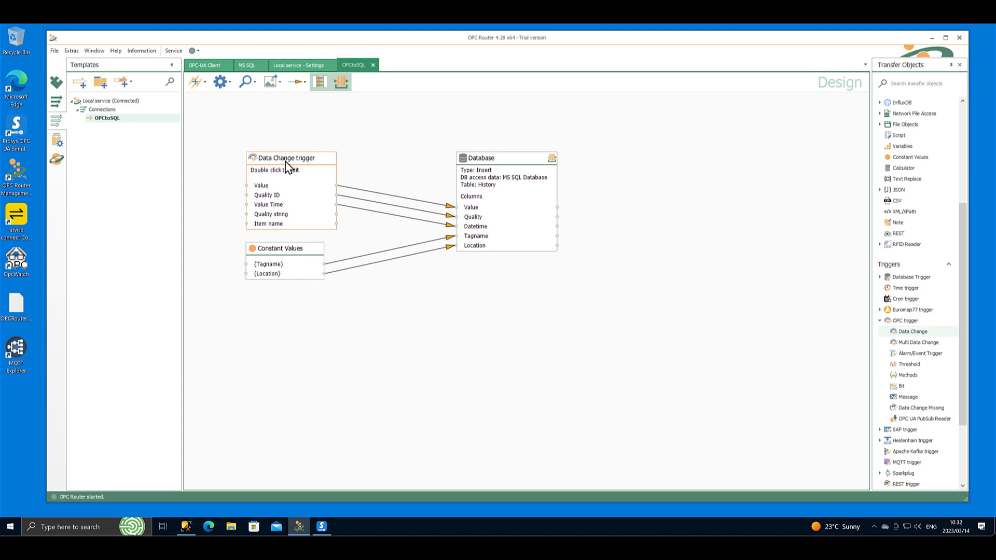
Step: Examine the settings of the template's Data Change trigger and Database object, and close the template and service settings
{"action": "double_click", "coordinate": [284, 193]}
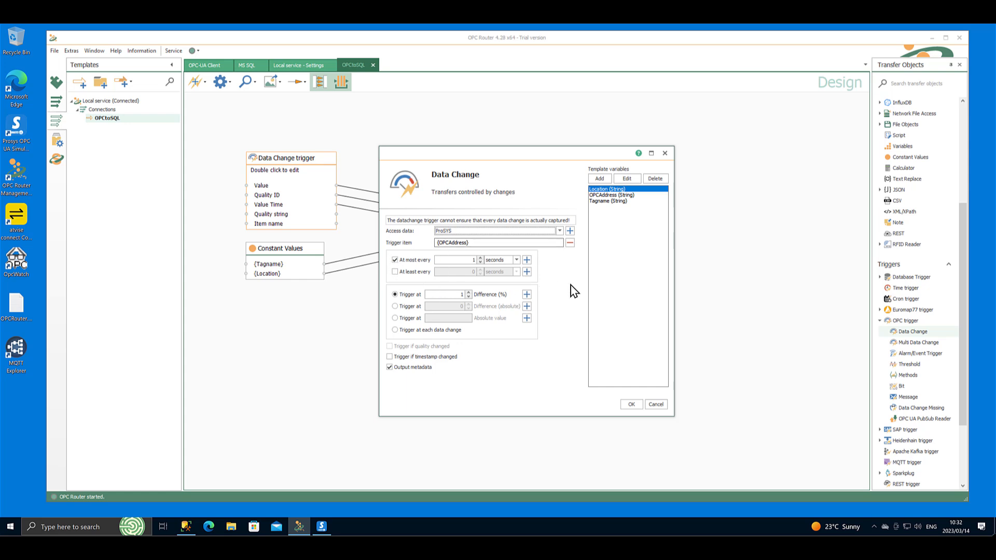
{"action": "left_click", "coordinate": [656, 405]}
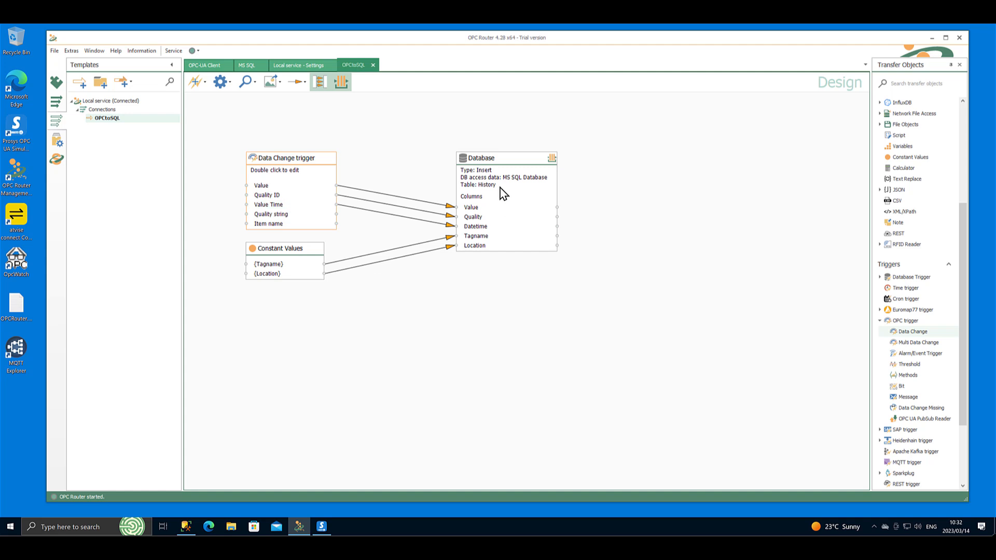
{"action": "double_click", "coordinate": [527, 206]}
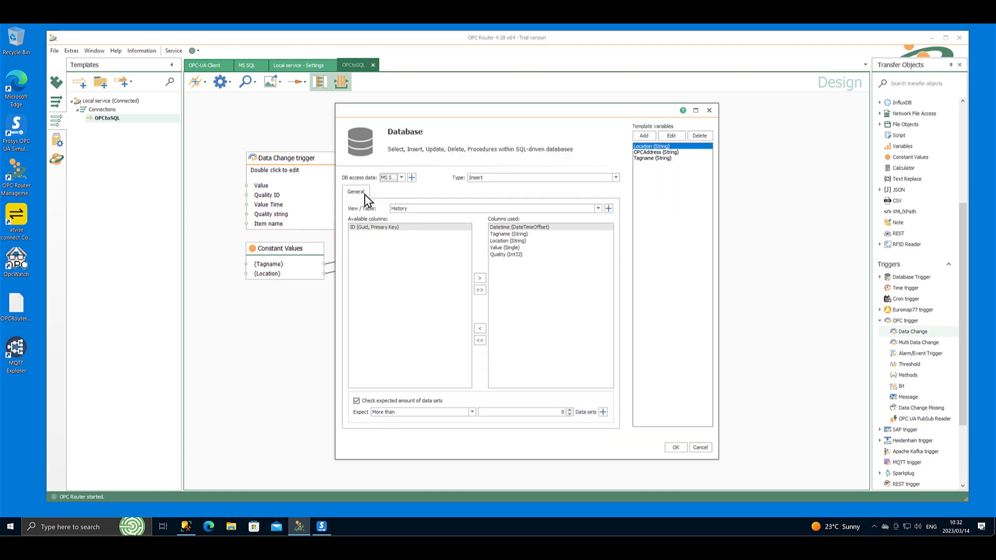
{"action": "left_click", "coordinate": [401, 178]}
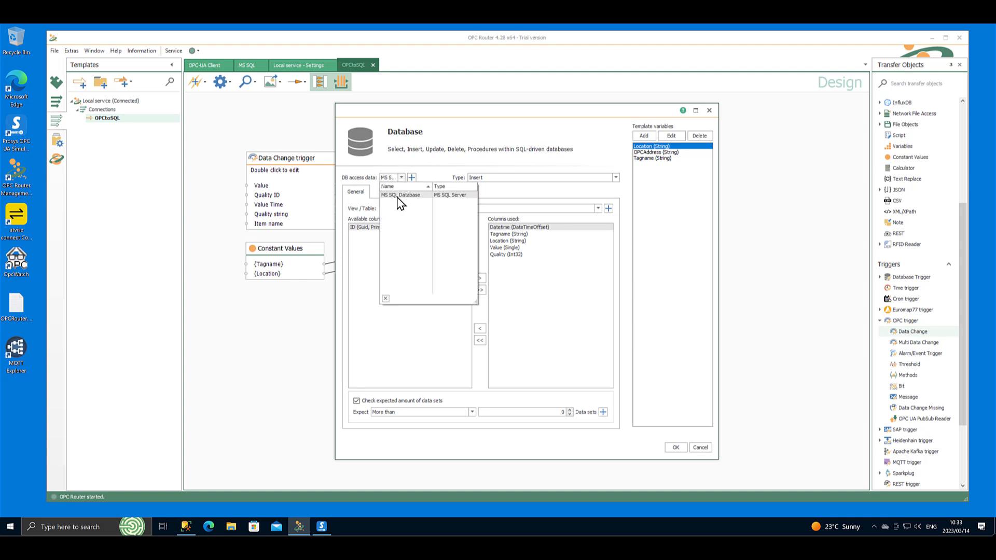
{"action": "left_click", "coordinate": [581, 171]}
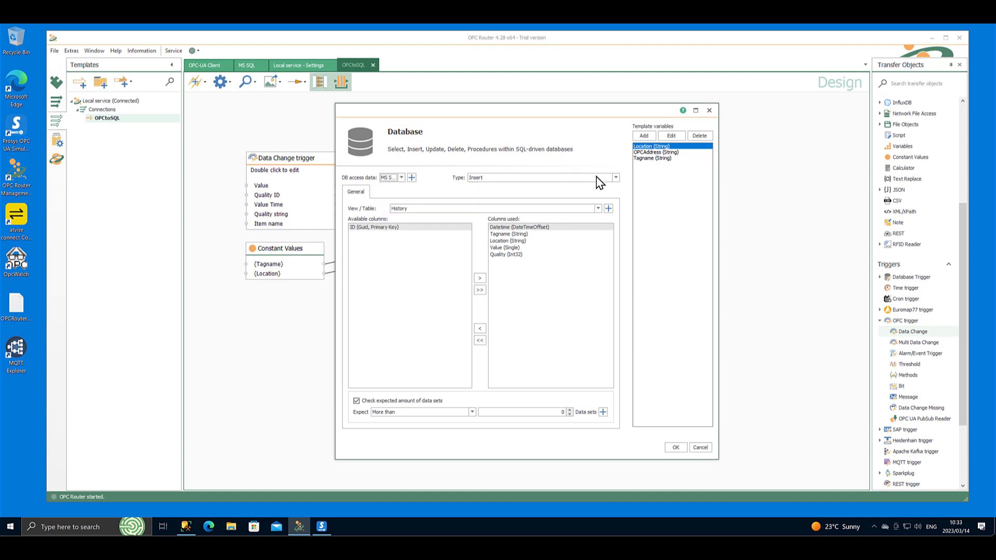
{"action": "left_click", "coordinate": [599, 208]}
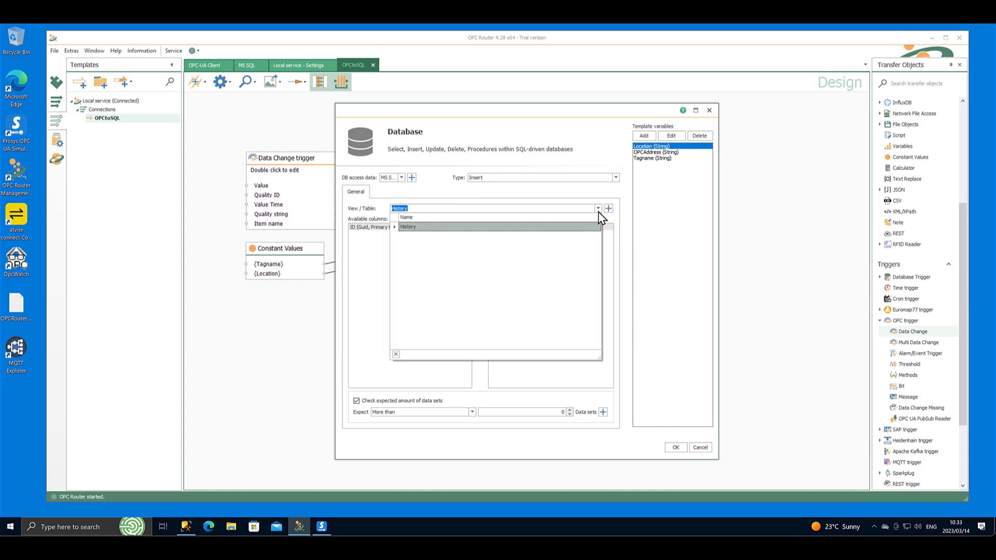
{"action": "left_click", "coordinate": [464, 203]}
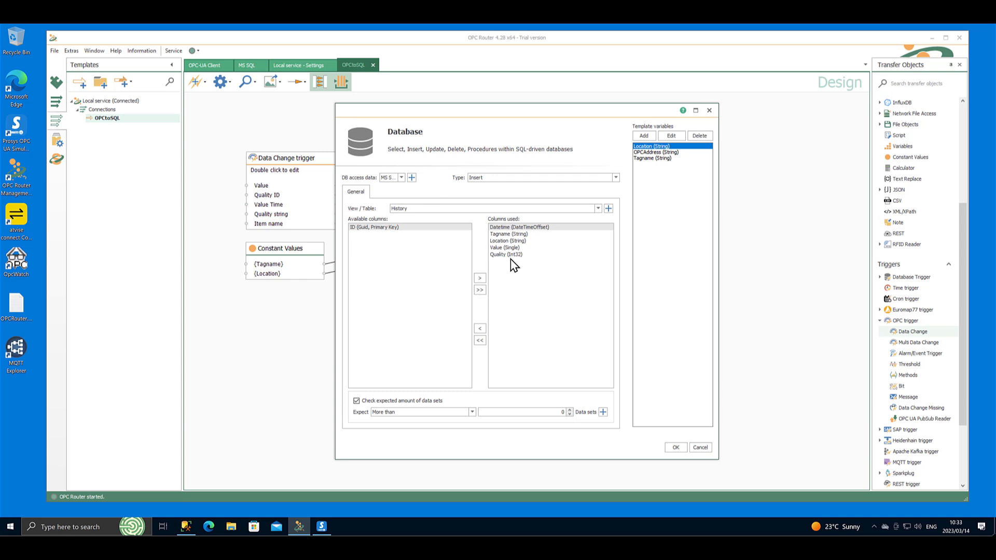
{"action": "left_click", "coordinate": [702, 449]}
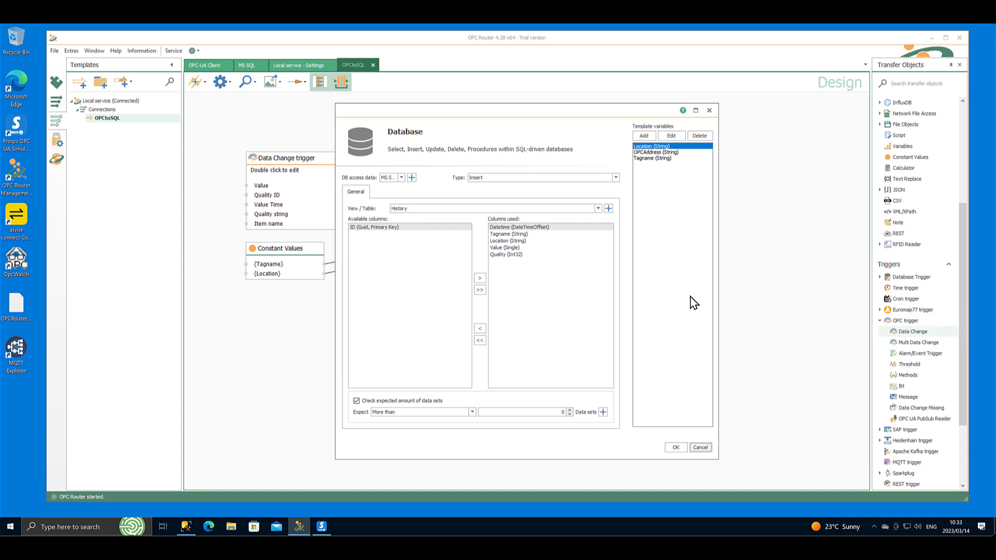
{"action": "mouse_move", "coordinate": [334, 214]}
{"action": "left_mouse_down"}
{"action": "mouse_move", "coordinate": [485, 235]}
{"action": "mouse_move", "coordinate": [331, 211]}
{"action": "left_mouse_up"}
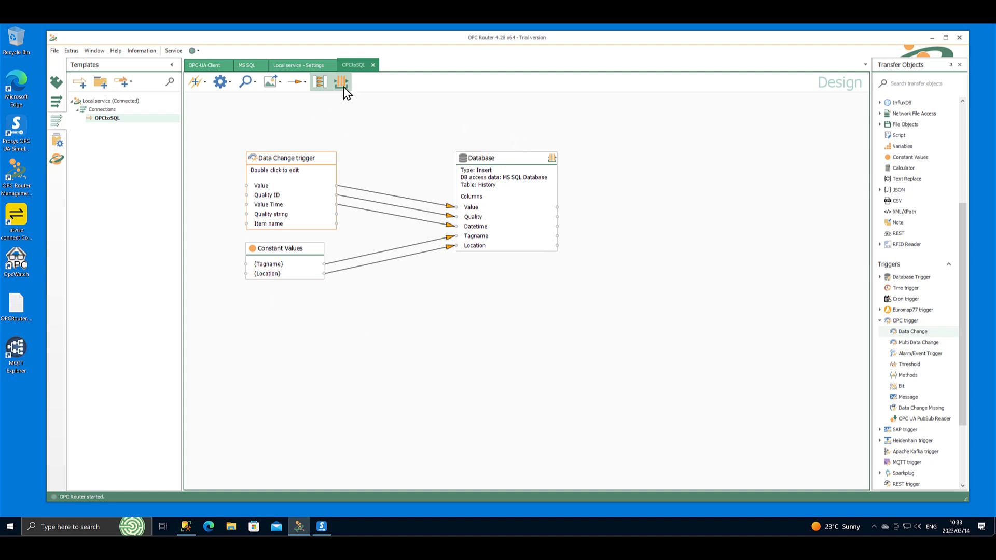
{"action": "left_click", "coordinate": [374, 65]}
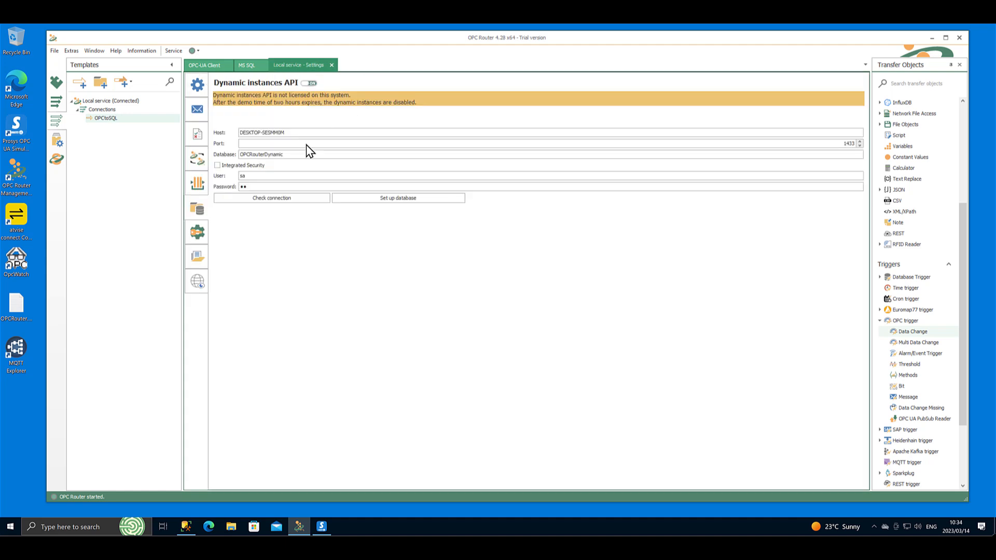
{"action": "left_click", "coordinate": [331, 65]}
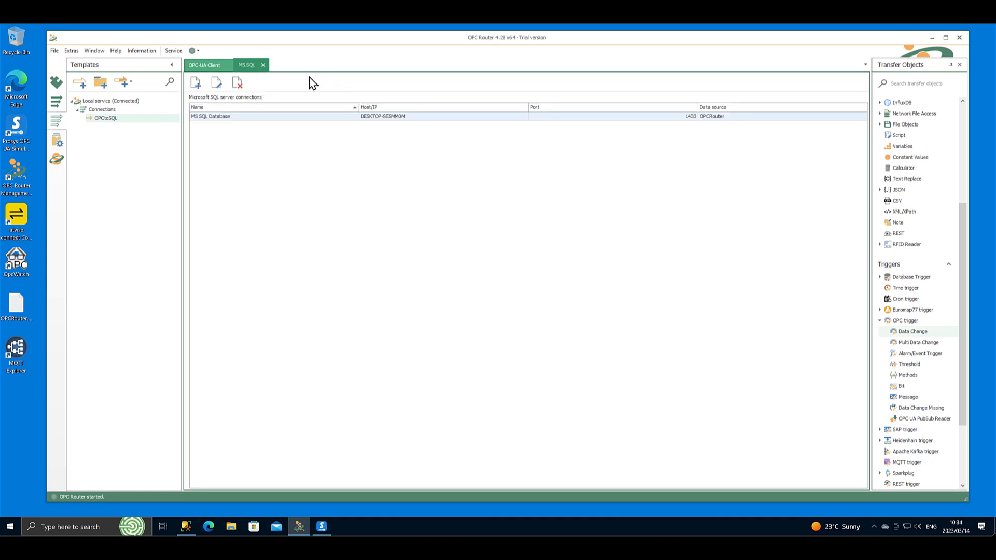
Step: Create a dynamic instance named Line02 from the OPCtoSQL template, stored under Local service
{"action": "right_click", "coordinate": [110, 119]}
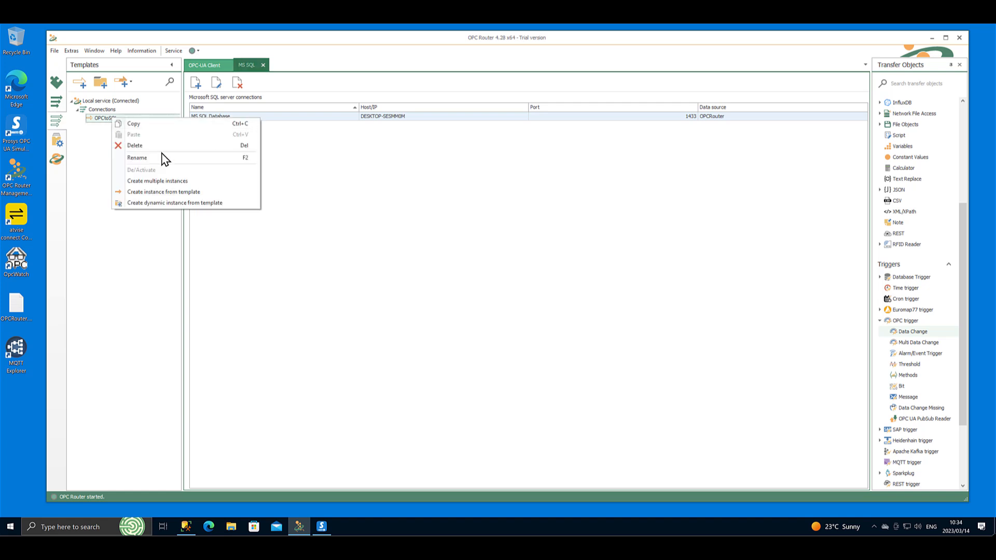
{"action": "left_click", "coordinate": [194, 205]}
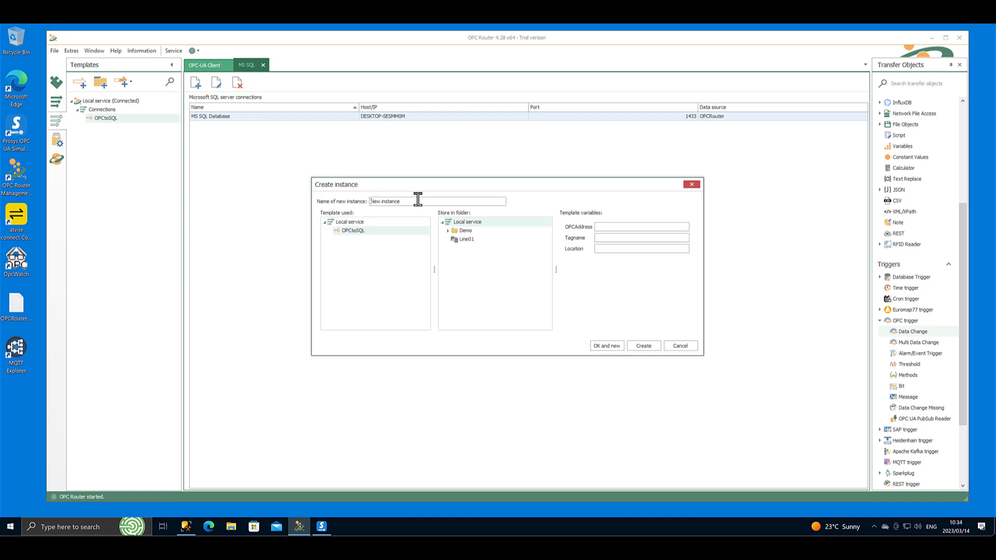
{"action": "left_click_drag", "start_coordinate": [414, 201], "coordinate": [354, 202]}
{"action": "type", "text": "Line02"}
{"action": "left_click", "coordinate": [469, 222]}
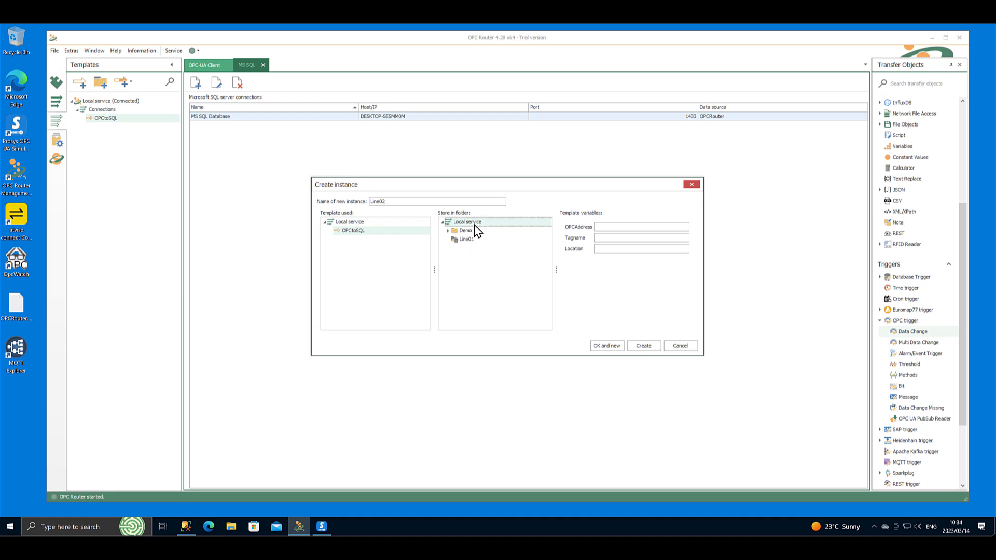
{"action": "left_click", "coordinate": [644, 347]}
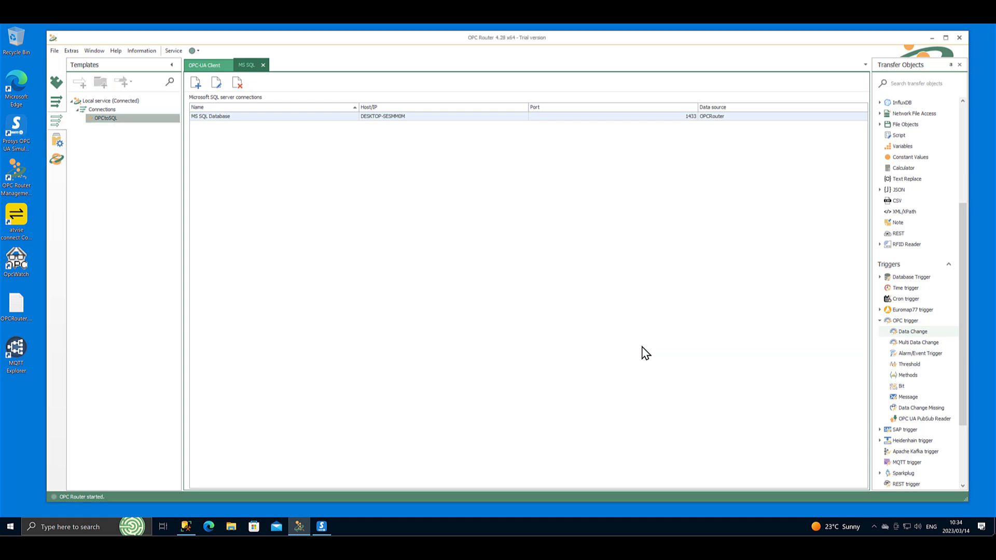
Step: Show the project's connections and look at the Line01 and Line02 dynamic instances
{"action": "left_click", "coordinate": [57, 102]}
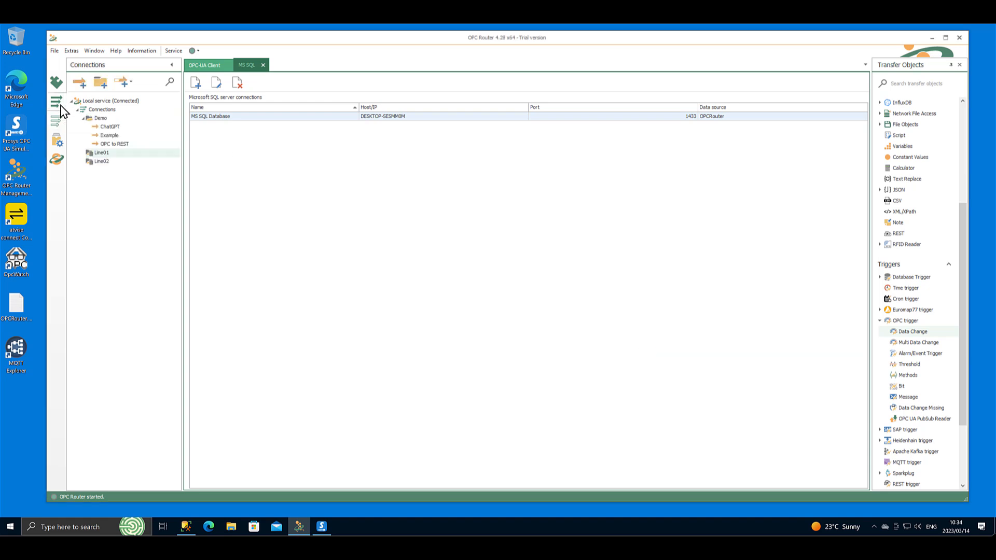
{"action": "left_click", "coordinate": [104, 162]}
{"action": "left_click", "coordinate": [102, 154]}
{"action": "left_click", "coordinate": [102, 162]}
{"action": "left_click", "coordinate": [102, 153]}
{"action": "left_click", "coordinate": [101, 161]}
{"action": "left_click", "coordinate": [100, 154]}
Step: Switch to SQL Server Management Studio, restore its window to a smaller size and inspect the tables of the OPCRouterDynamic database
{"action": "left_click", "coordinate": [186, 528]}
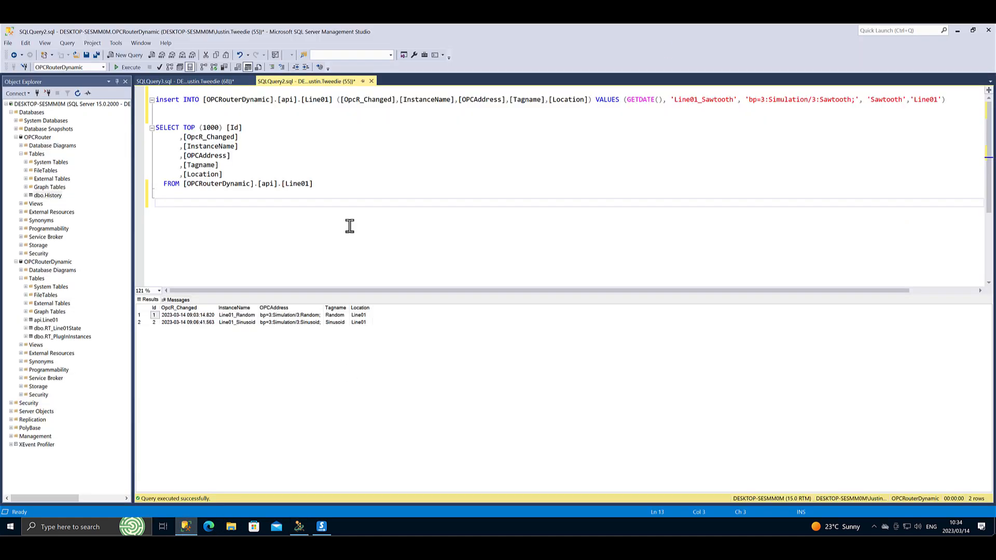
{"action": "left_click", "coordinate": [973, 30]}
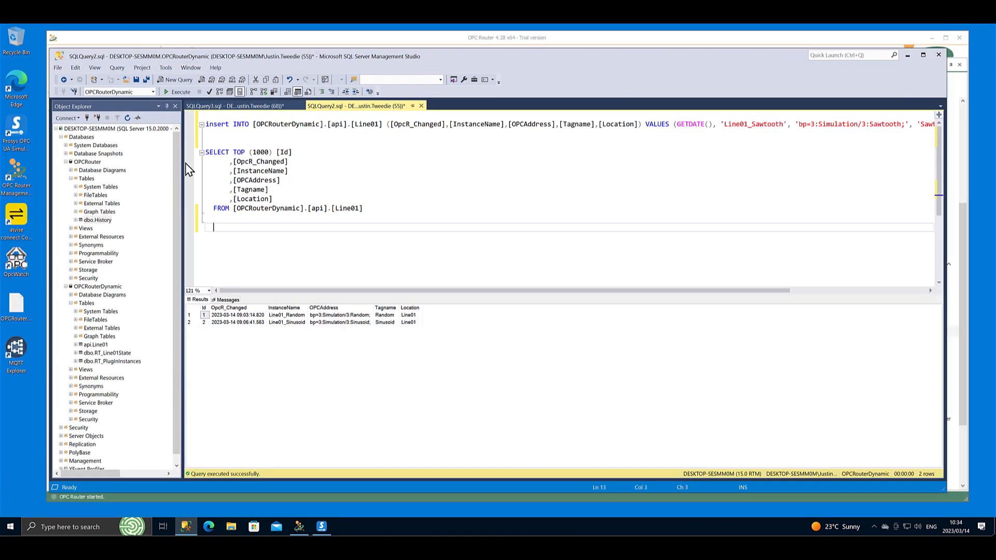
{"action": "left_click", "coordinate": [97, 286]}
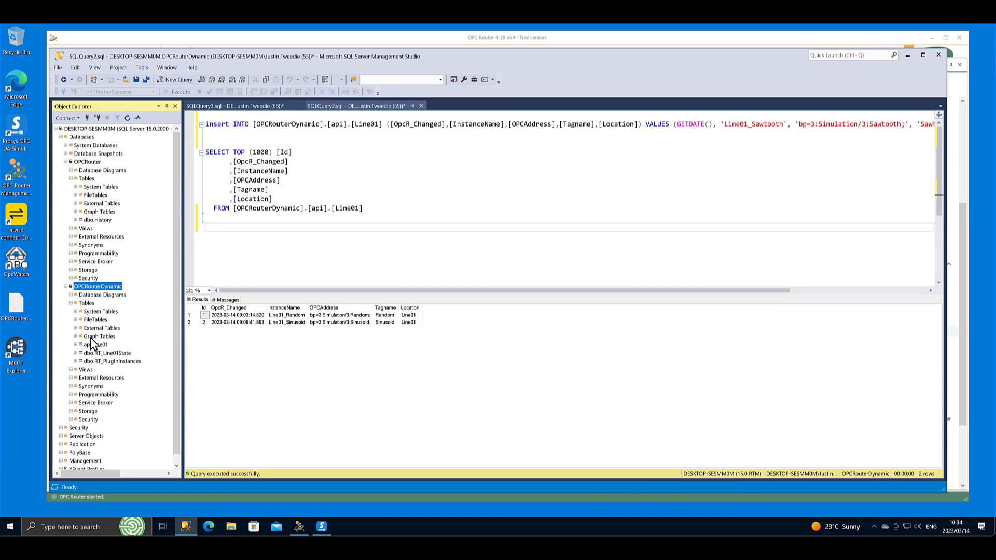
{"action": "right_click", "coordinate": [88, 304]}
{"action": "left_click", "coordinate": [105, 350]}
{"action": "left_click", "coordinate": [99, 351]}
Step: Switch back to OPC Router and go productive with the Line01 and new Line02 connections
{"action": "left_click", "coordinate": [299, 527]}
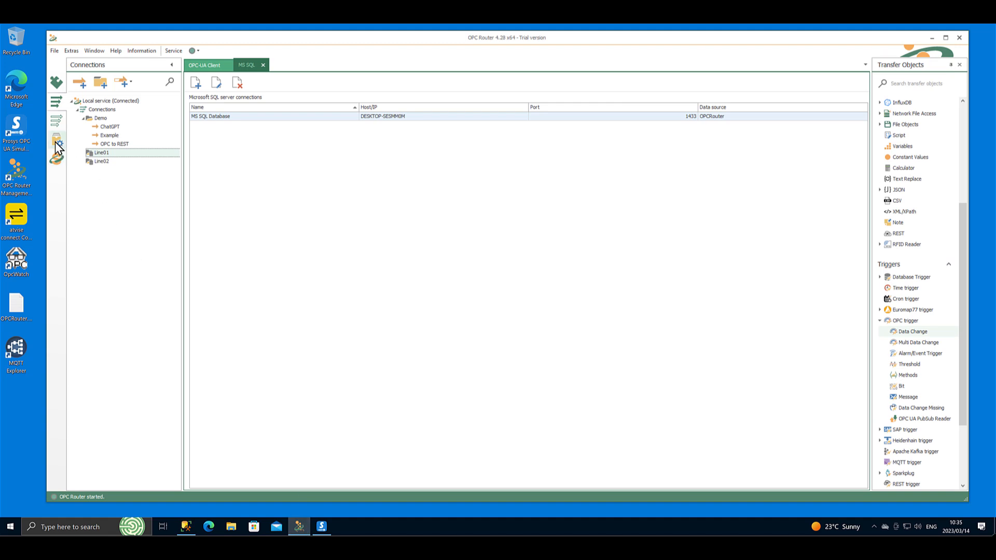
{"action": "left_click", "coordinate": [57, 158]}
{"action": "left_click", "coordinate": [94, 167]}
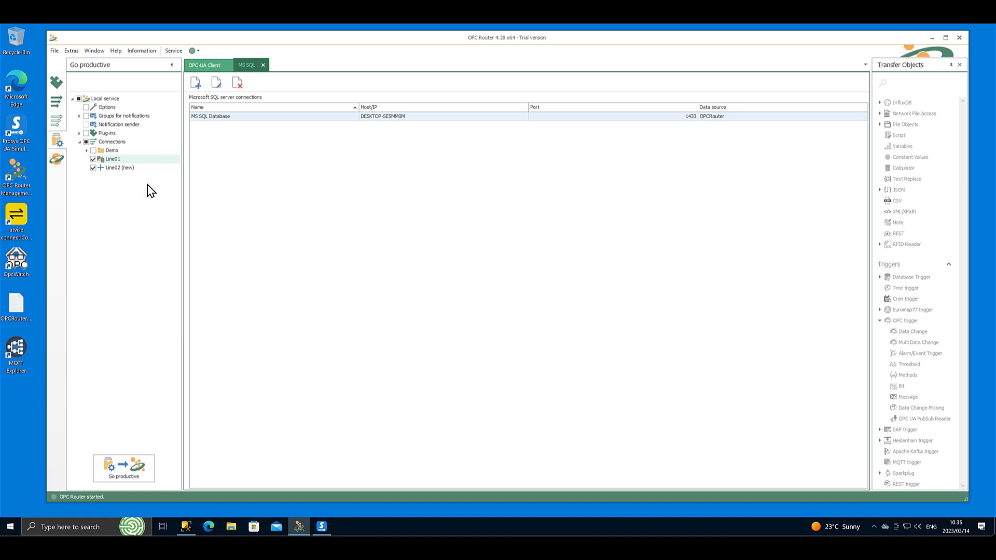
{"action": "left_click", "coordinate": [129, 467]}
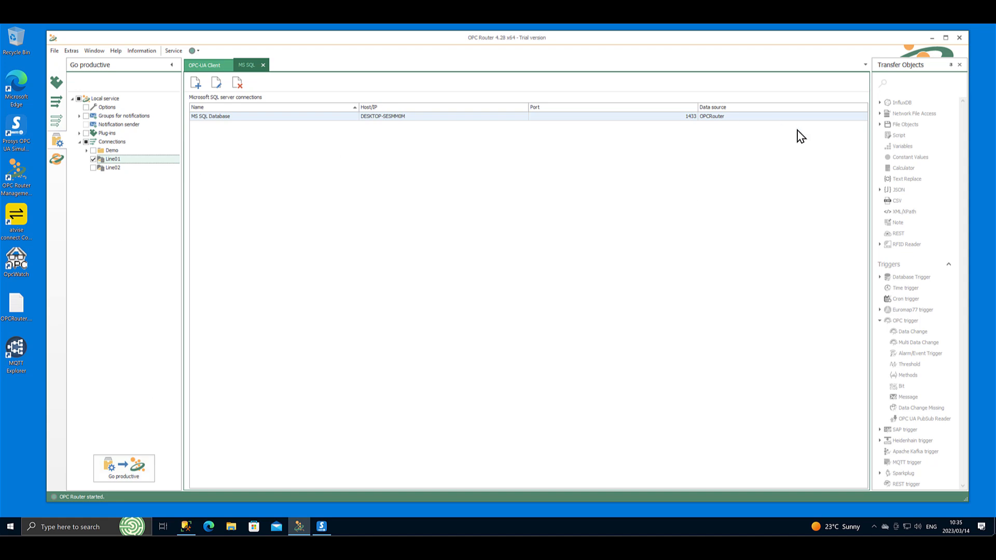
Step: Switch to SQL Server Management Studio, refresh the tables of the OPCRouterDynamic database and select the api.Line02 table
{"action": "left_click", "coordinate": [186, 527]}
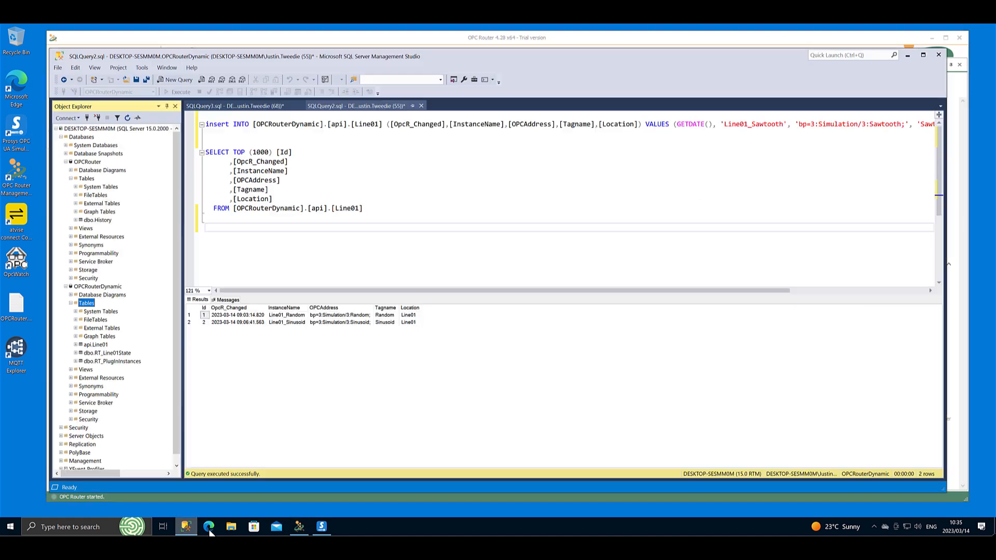
{"action": "right_click", "coordinate": [91, 303]}
{"action": "left_click", "coordinate": [111, 347]}
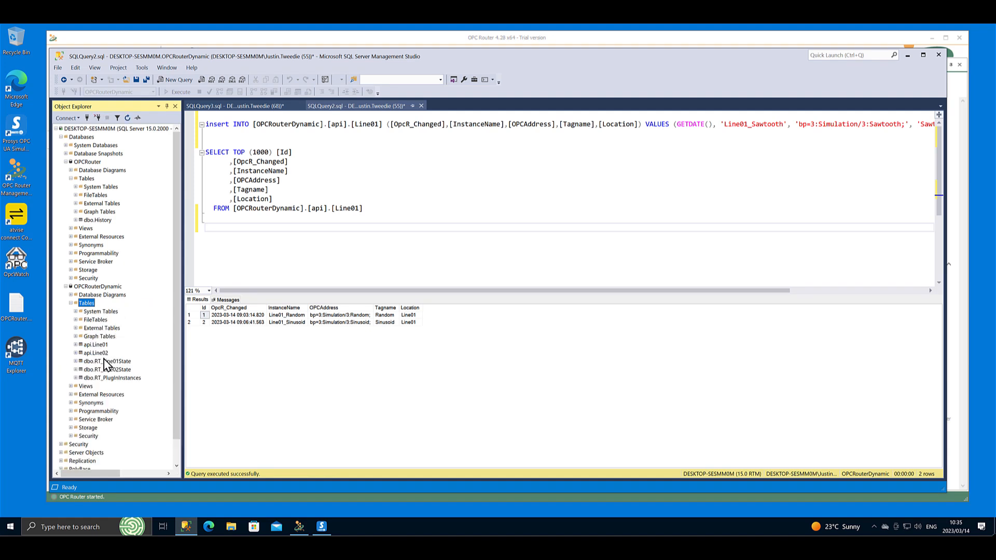
{"action": "left_click", "coordinate": [96, 354]}
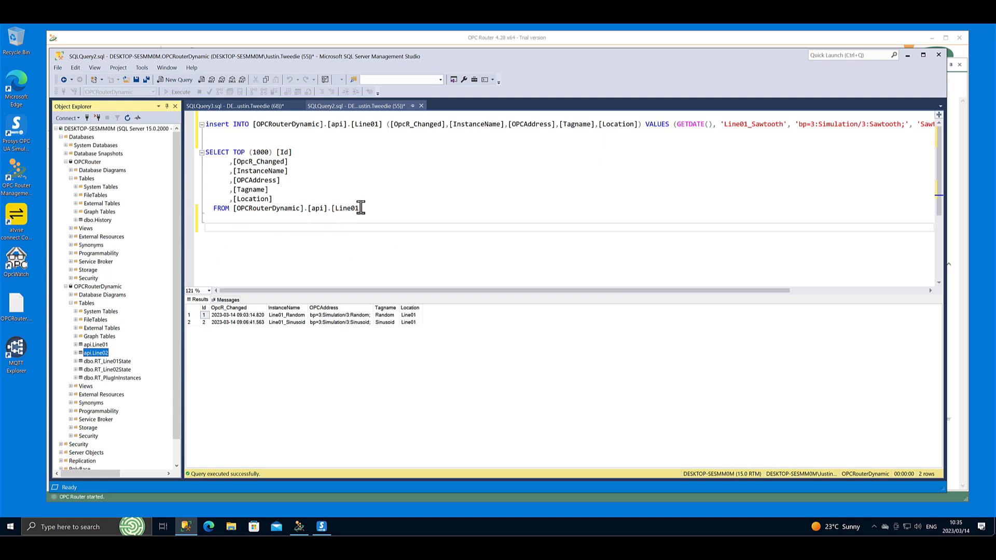
Step: Change the target table to Line02 in both the SELECT and the INSERT statement of SQLQuery2.sql
{"action": "left_click", "coordinate": [444, 227]}
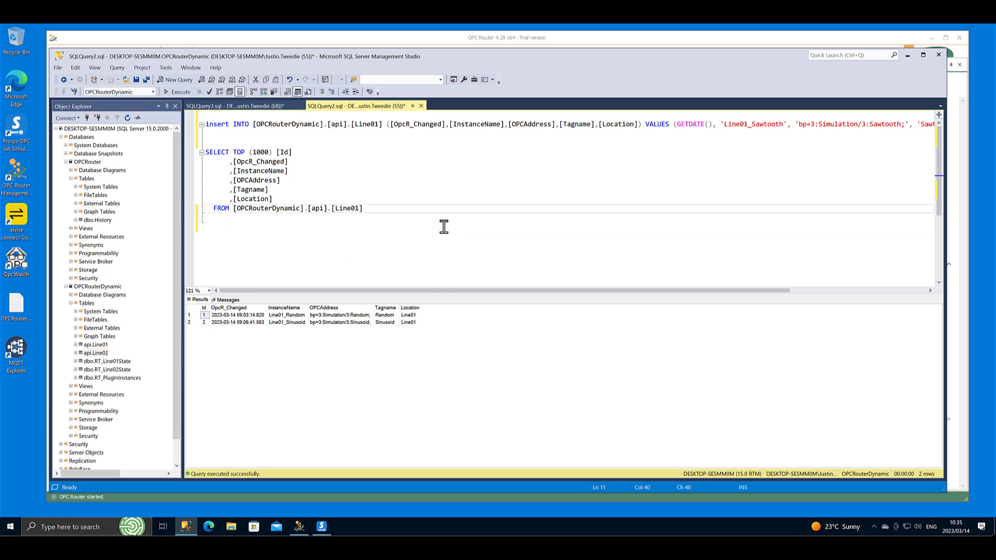
{"action": "left_click", "coordinate": [378, 125]}
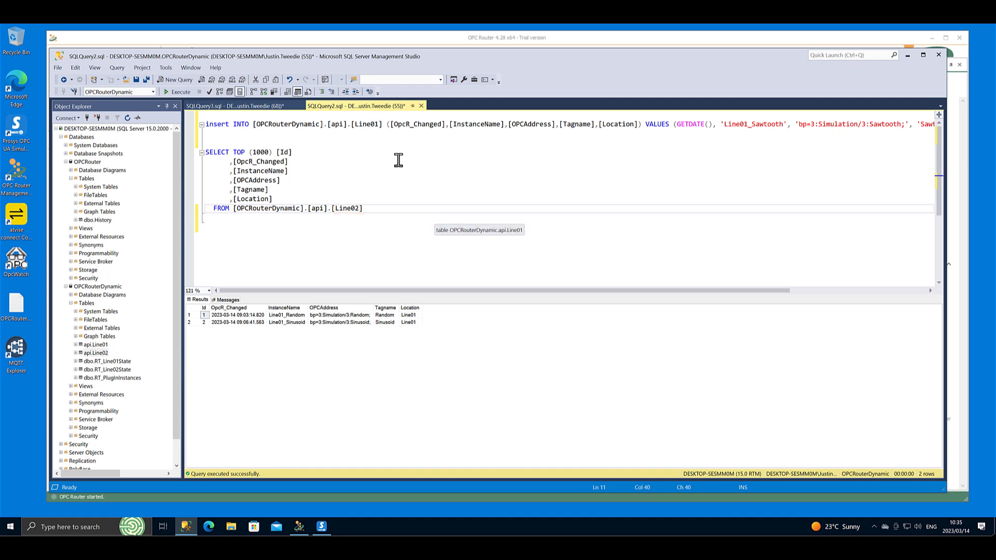
{"action": "key", "text": "Delete"}
{"action": "type", "text": "2"}
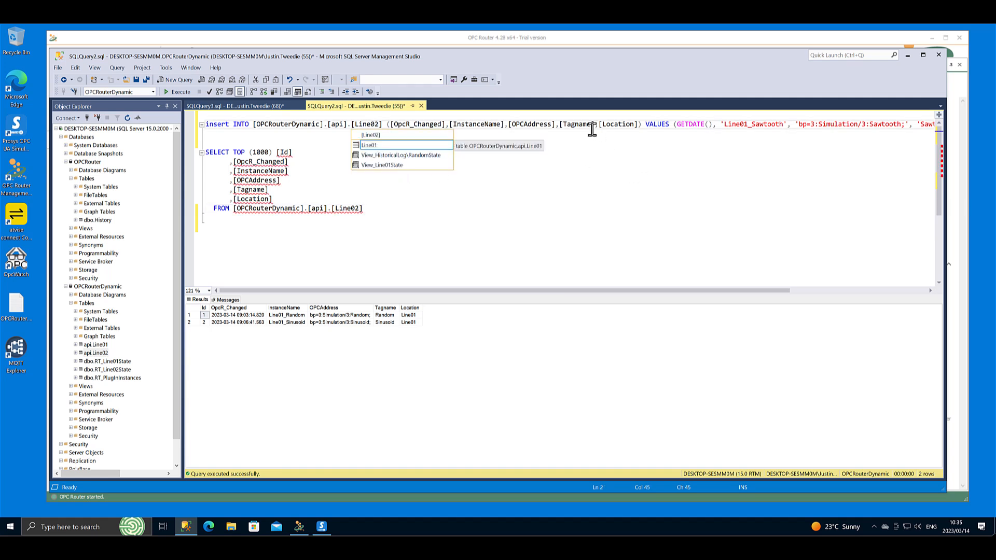
Step: Set the instance name to 'Line02_Sawtooth' and the location to 'Line02' in the INSERT statement's values
{"action": "left_click", "coordinate": [750, 125]}
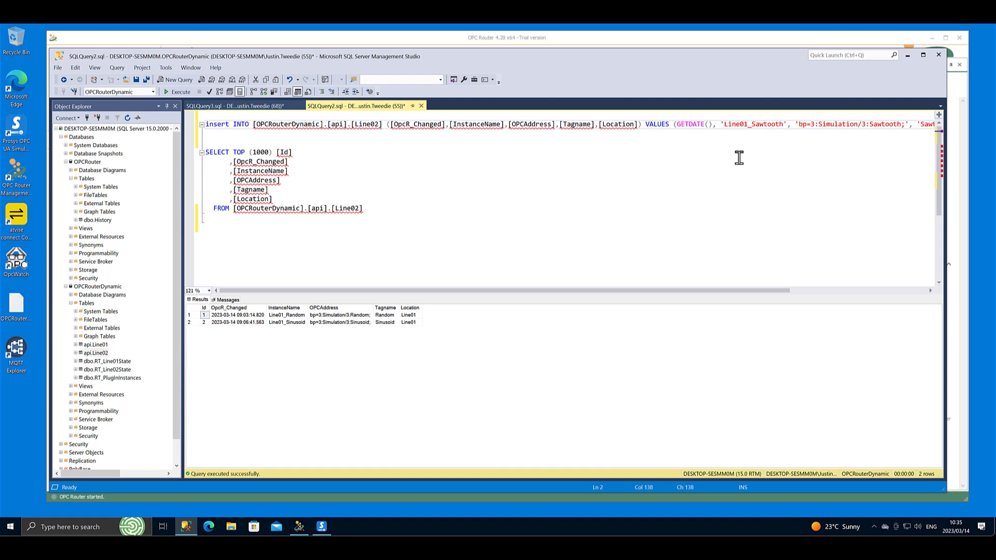
{"action": "left_click_drag", "start_coordinate": [678, 292], "coordinate": [637, 294]}
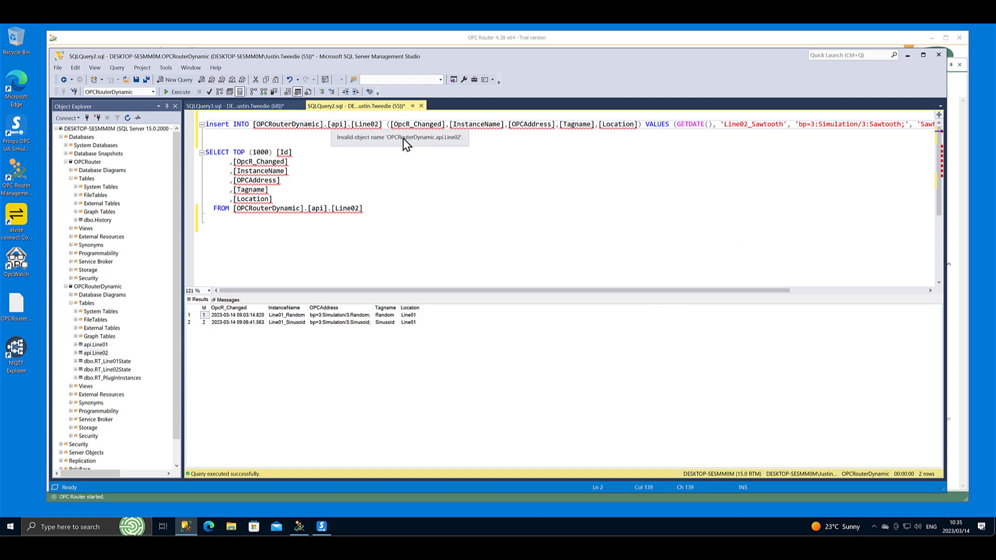
{"action": "left_click_drag", "start_coordinate": [485, 292], "coordinate": [630, 297]}
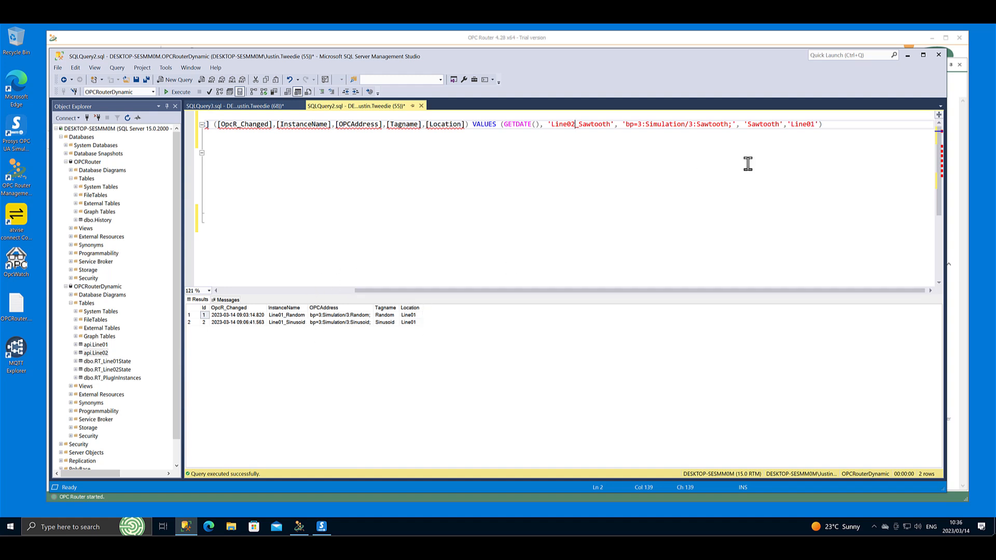
{"action": "left_click", "coordinate": [815, 126]}
{"action": "type", "text": "2"}
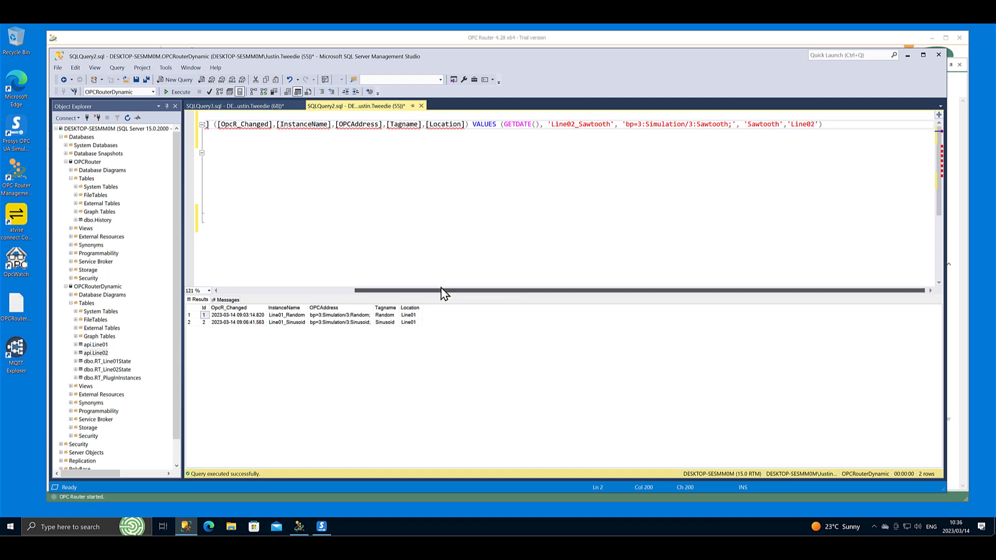
Step: Execute SQLQuery2.sql to insert the Line02_Sawtooth row and list the api.Line02 table
{"action": "left_click_drag", "start_coordinate": [441, 291], "coordinate": [318, 290]}
{"action": "left_click", "coordinate": [435, 217]}
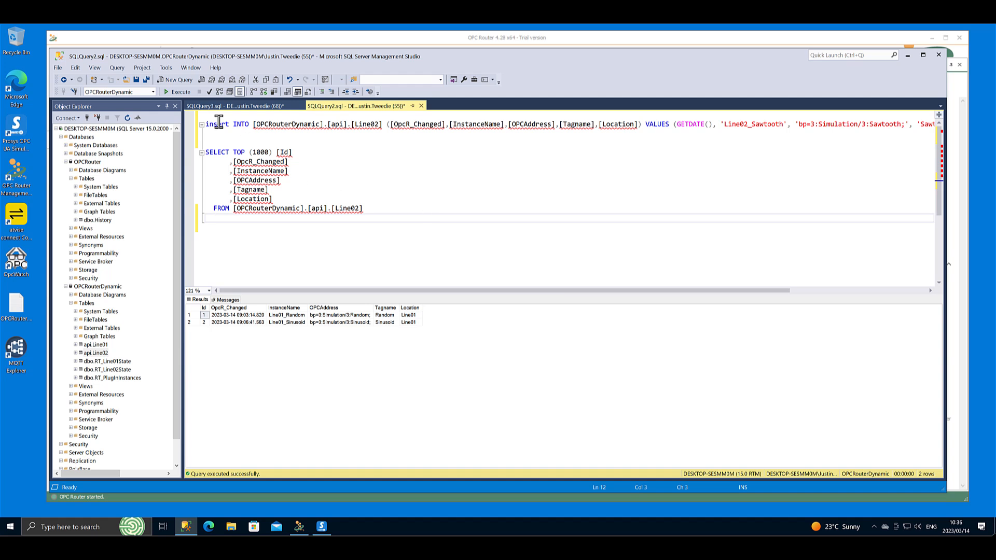
{"action": "left_click", "coordinate": [173, 92]}
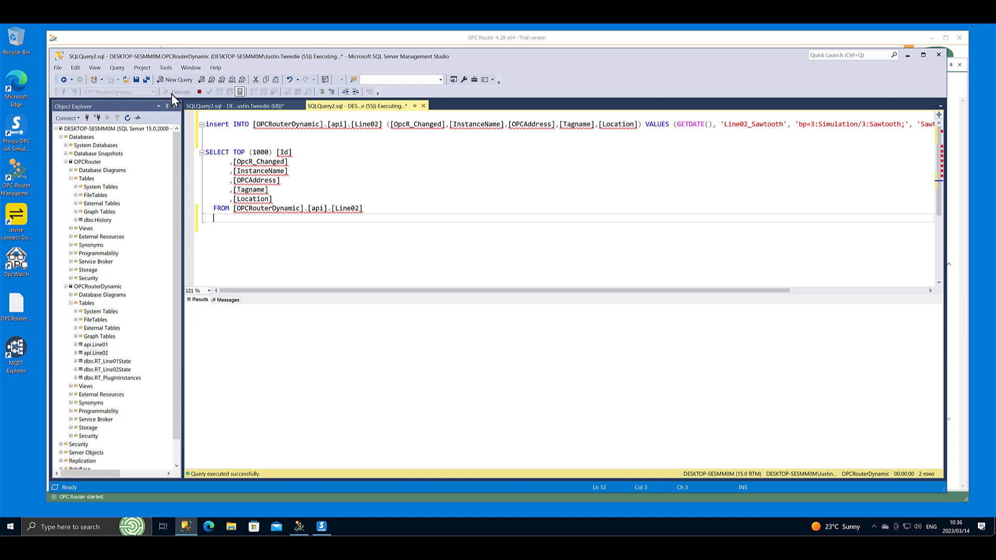
{"action": "left_click", "coordinate": [215, 125]}
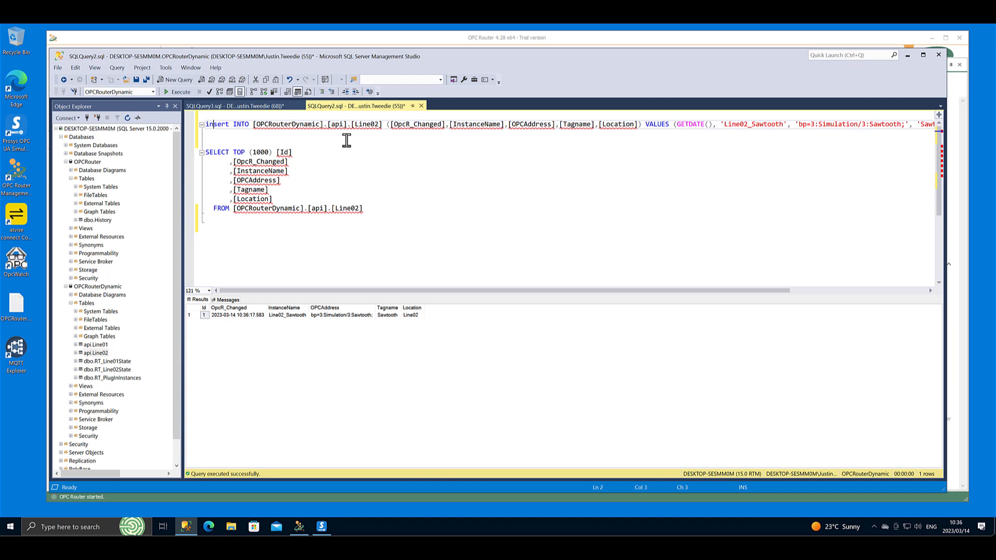
{"action": "left_click", "coordinate": [233, 139]}
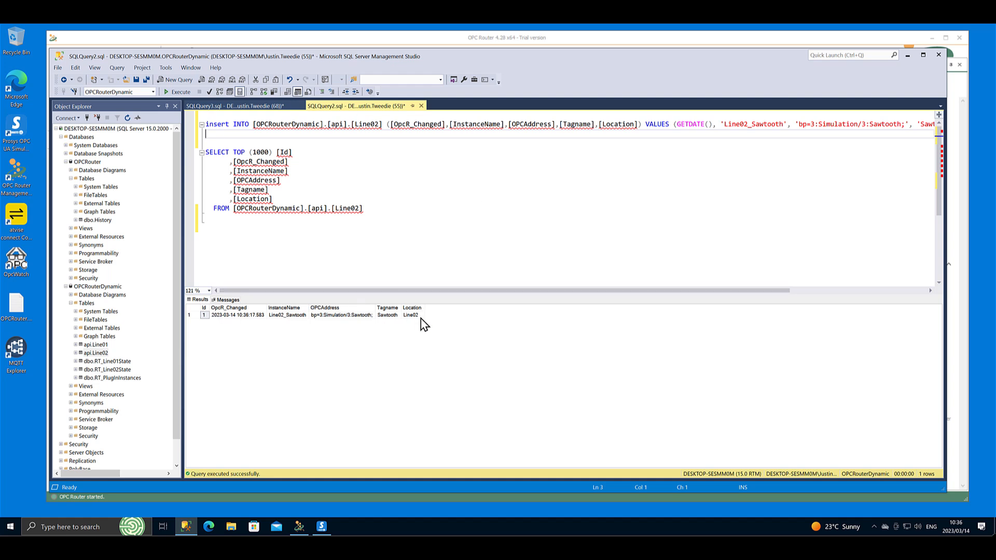
Step: Switch to OPC Router and open the runtime view of the Line02_Sawtooth connection under Line02
{"action": "left_click", "coordinate": [300, 528]}
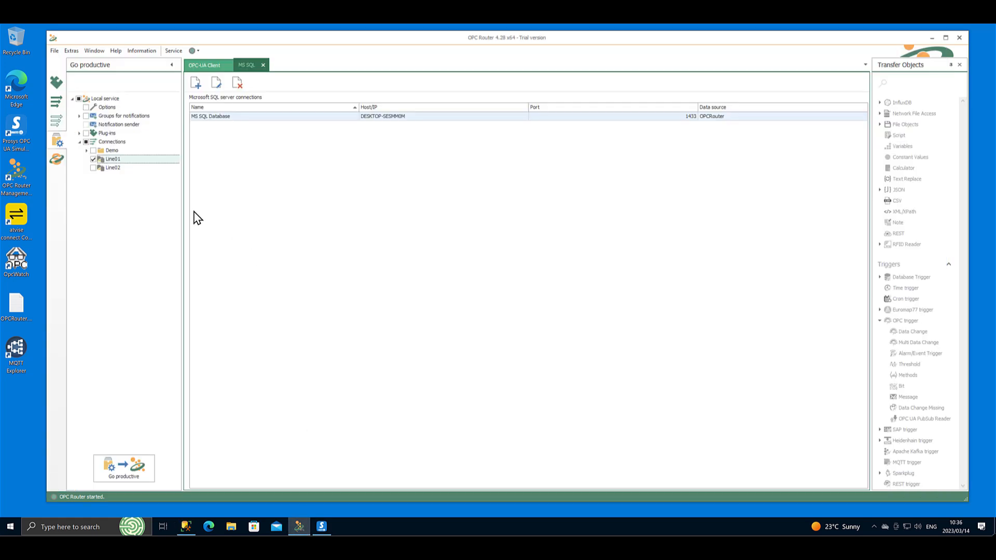
{"action": "left_click", "coordinate": [58, 160]}
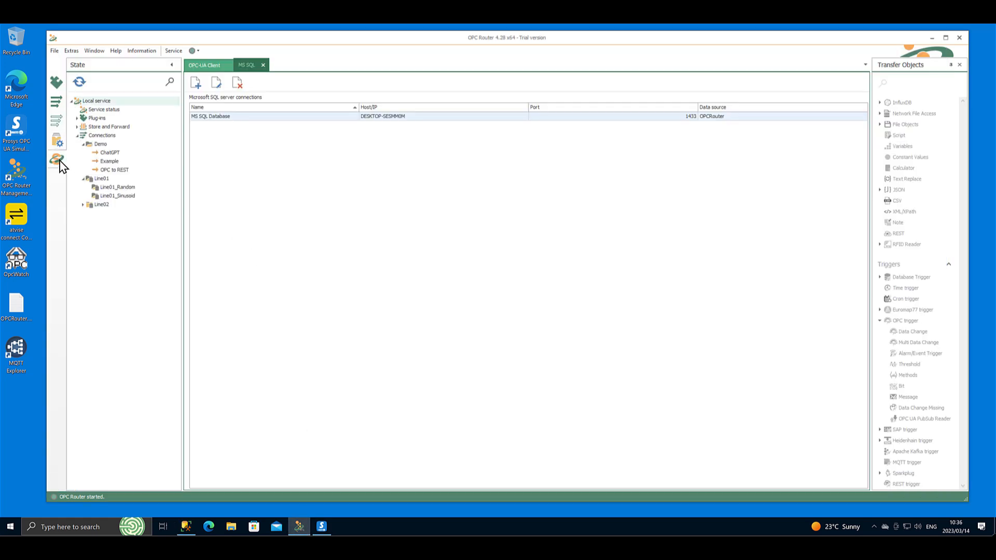
{"action": "left_click", "coordinate": [83, 205]}
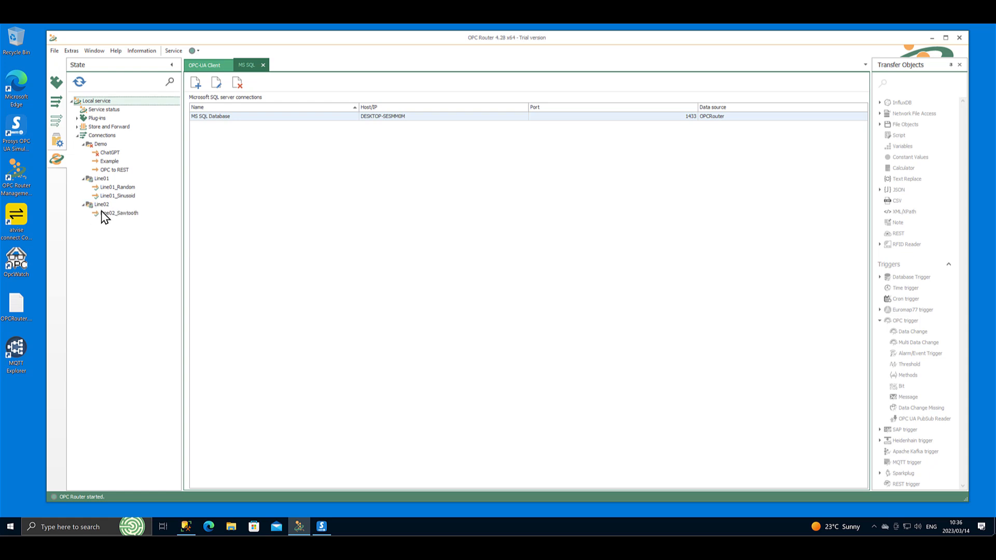
{"action": "left_click", "coordinate": [103, 213]}
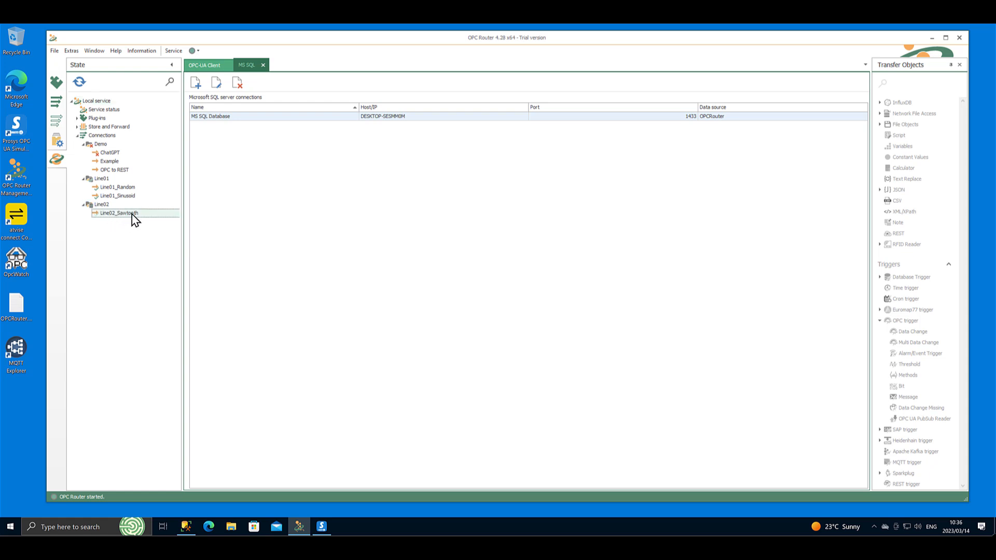
{"action": "double_click", "coordinate": [116, 214]}
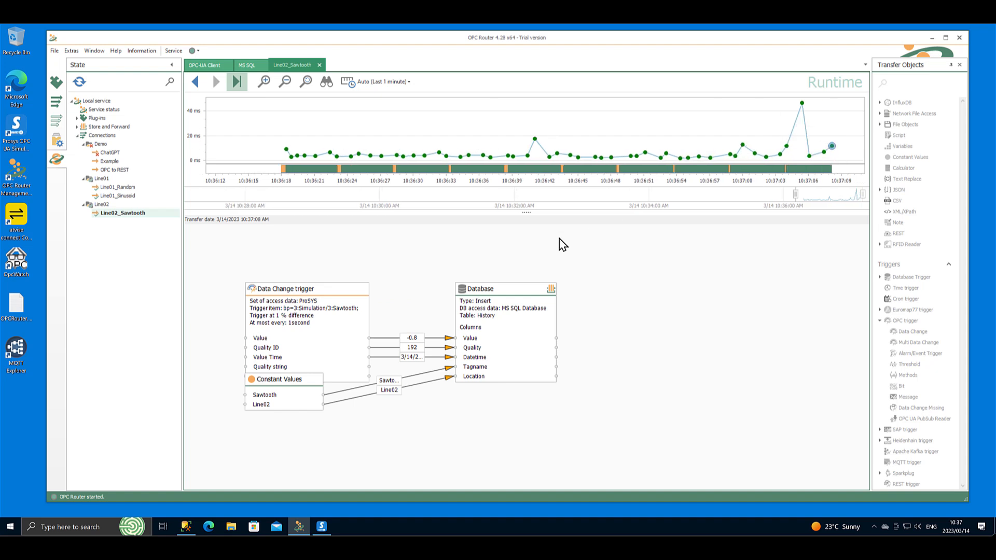
Step: Open the OPCtoSQL template to review its trigger, constant values and database mapping, and return to the runtime state view
{"action": "left_click", "coordinate": [64, 123]}
{"action": "double_click", "coordinate": [107, 119]}
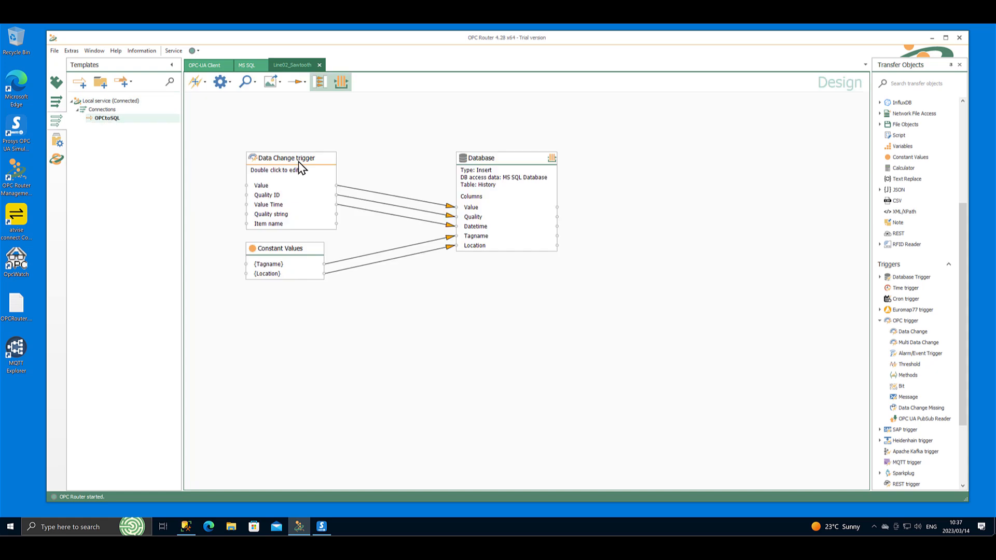
{"action": "left_click", "coordinate": [342, 82]}
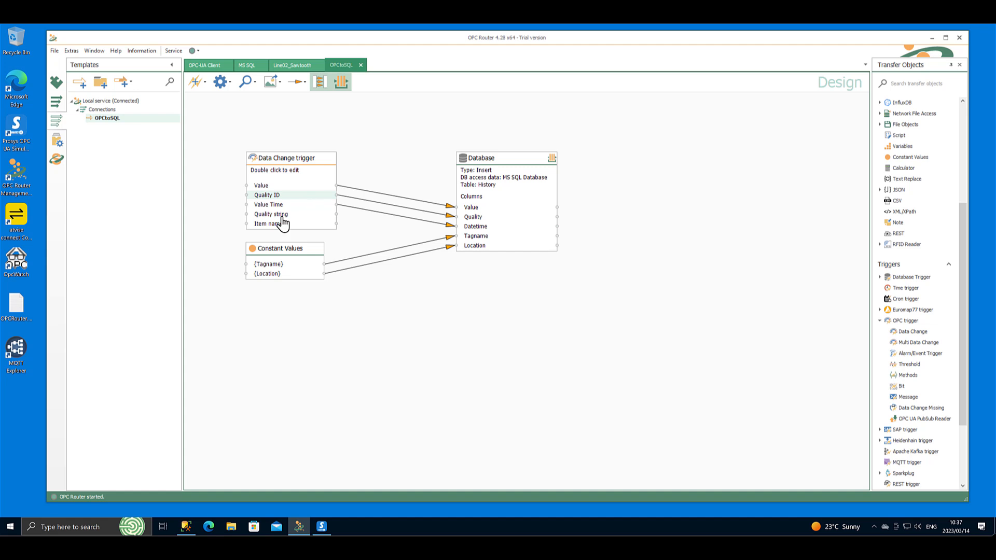
{"action": "left_click", "coordinate": [59, 160]}
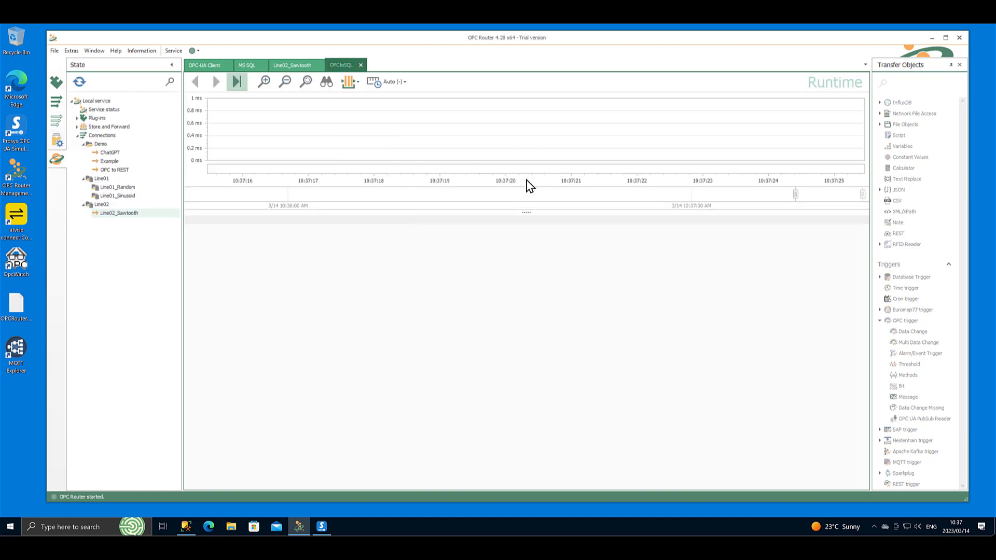
Step: Rerun the History table query in SQL Server Management Studio, examine the Sawtooth entries for Line02, and return to OPC Router
{"action": "left_click", "coordinate": [185, 526]}
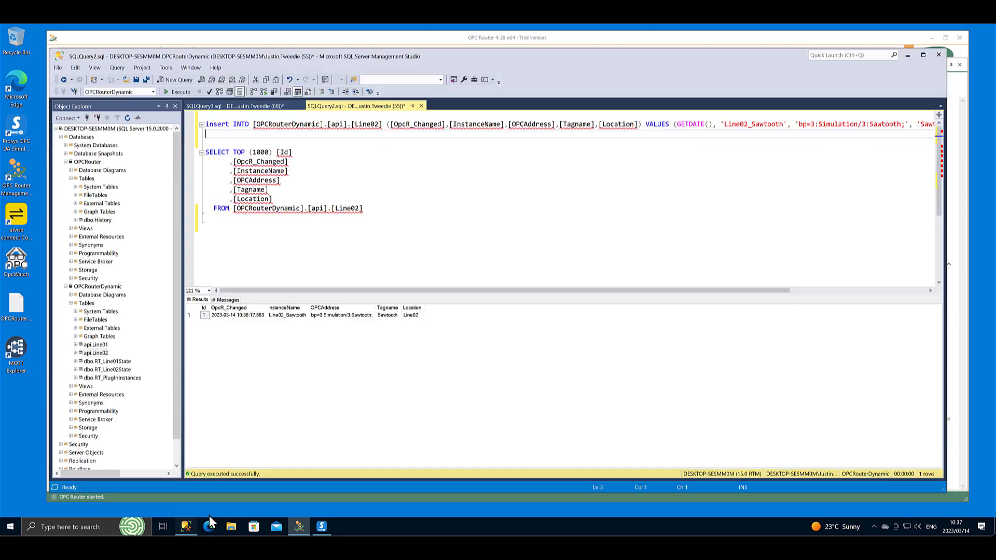
{"action": "left_click", "coordinate": [251, 107]}
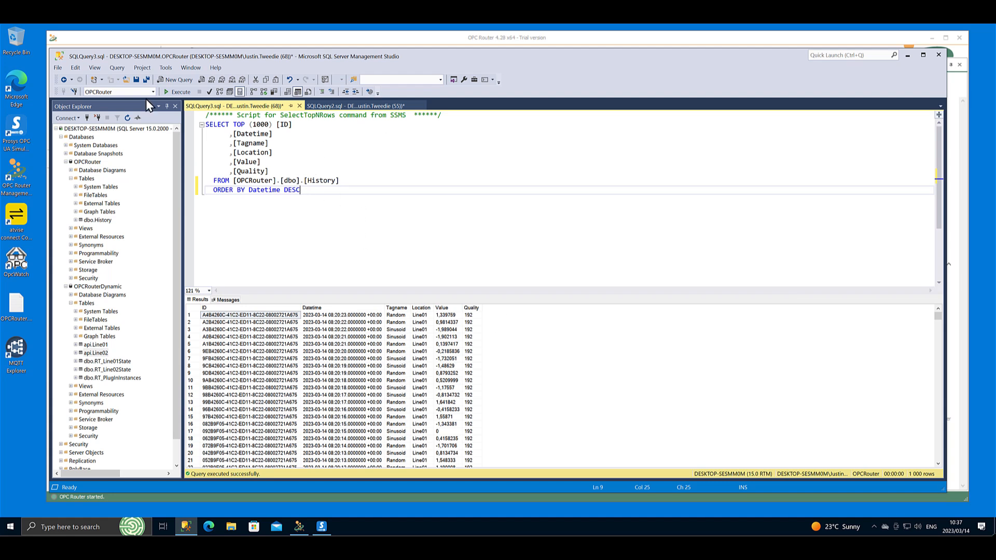
{"action": "left_click", "coordinate": [169, 92]}
{"action": "left_click", "coordinate": [170, 92]}
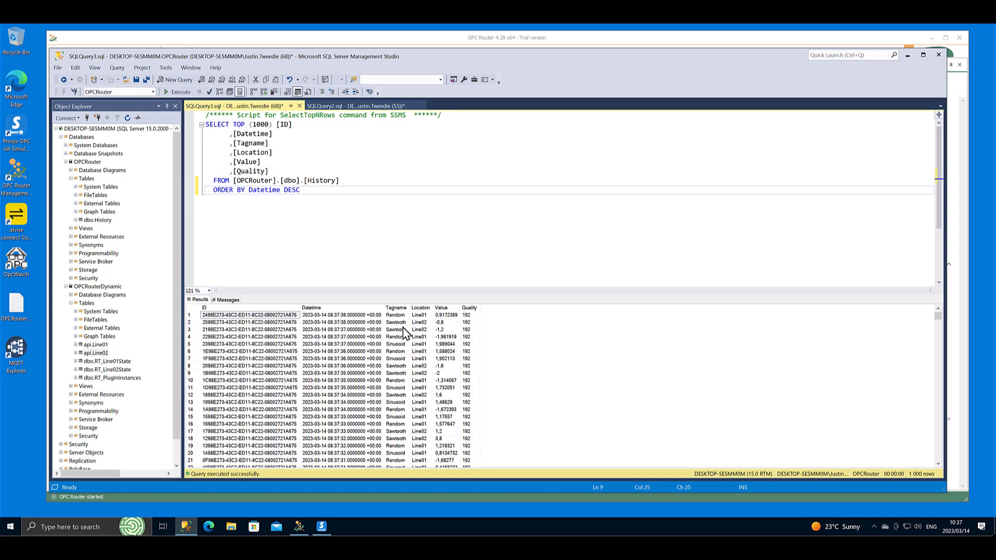
{"action": "left_click", "coordinate": [397, 323]}
{"action": "key", "text": "Right"}
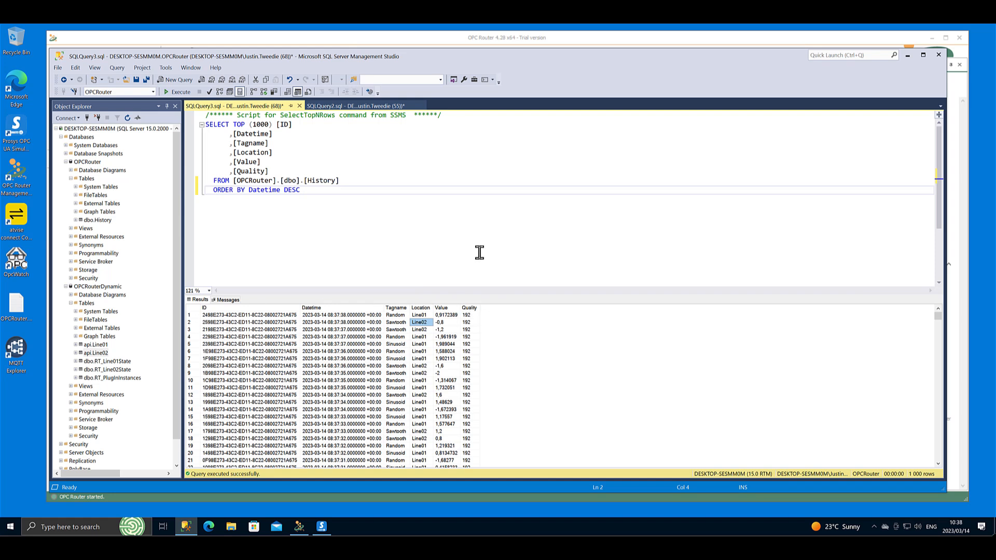
{"action": "left_click", "coordinate": [438, 42]}
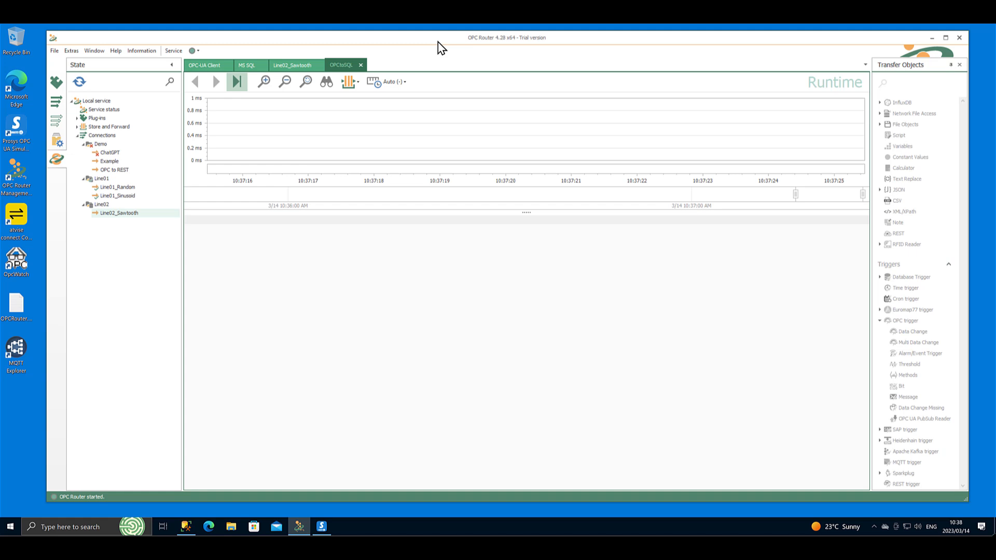